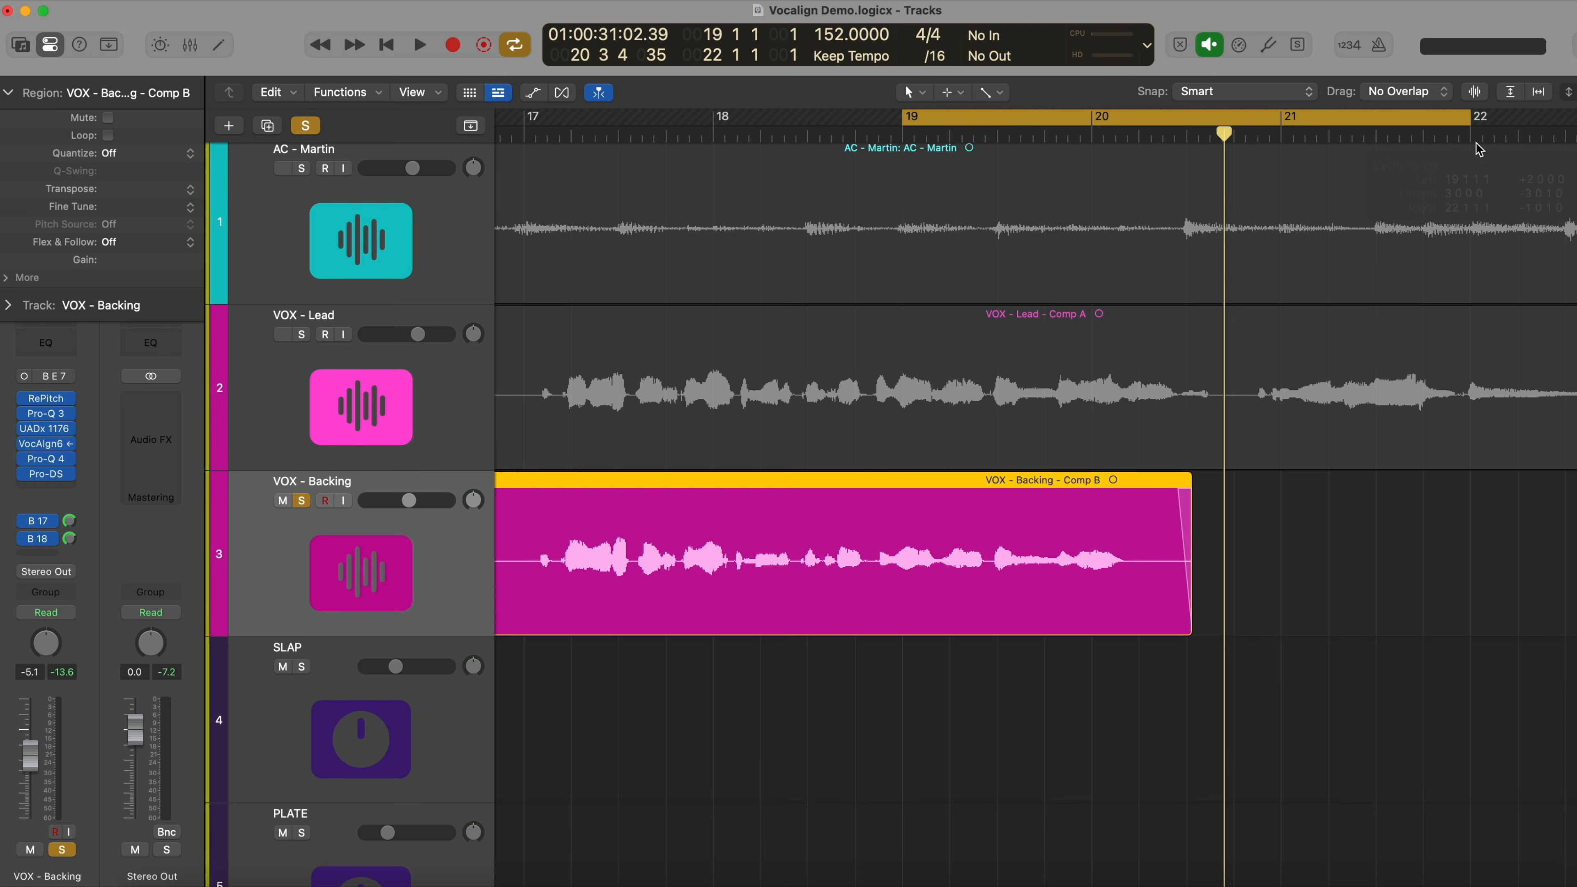
Stop playback, duplicate the VOX - Lead track with its settings, and copy its lead vocal region onto the new track.
key("space")
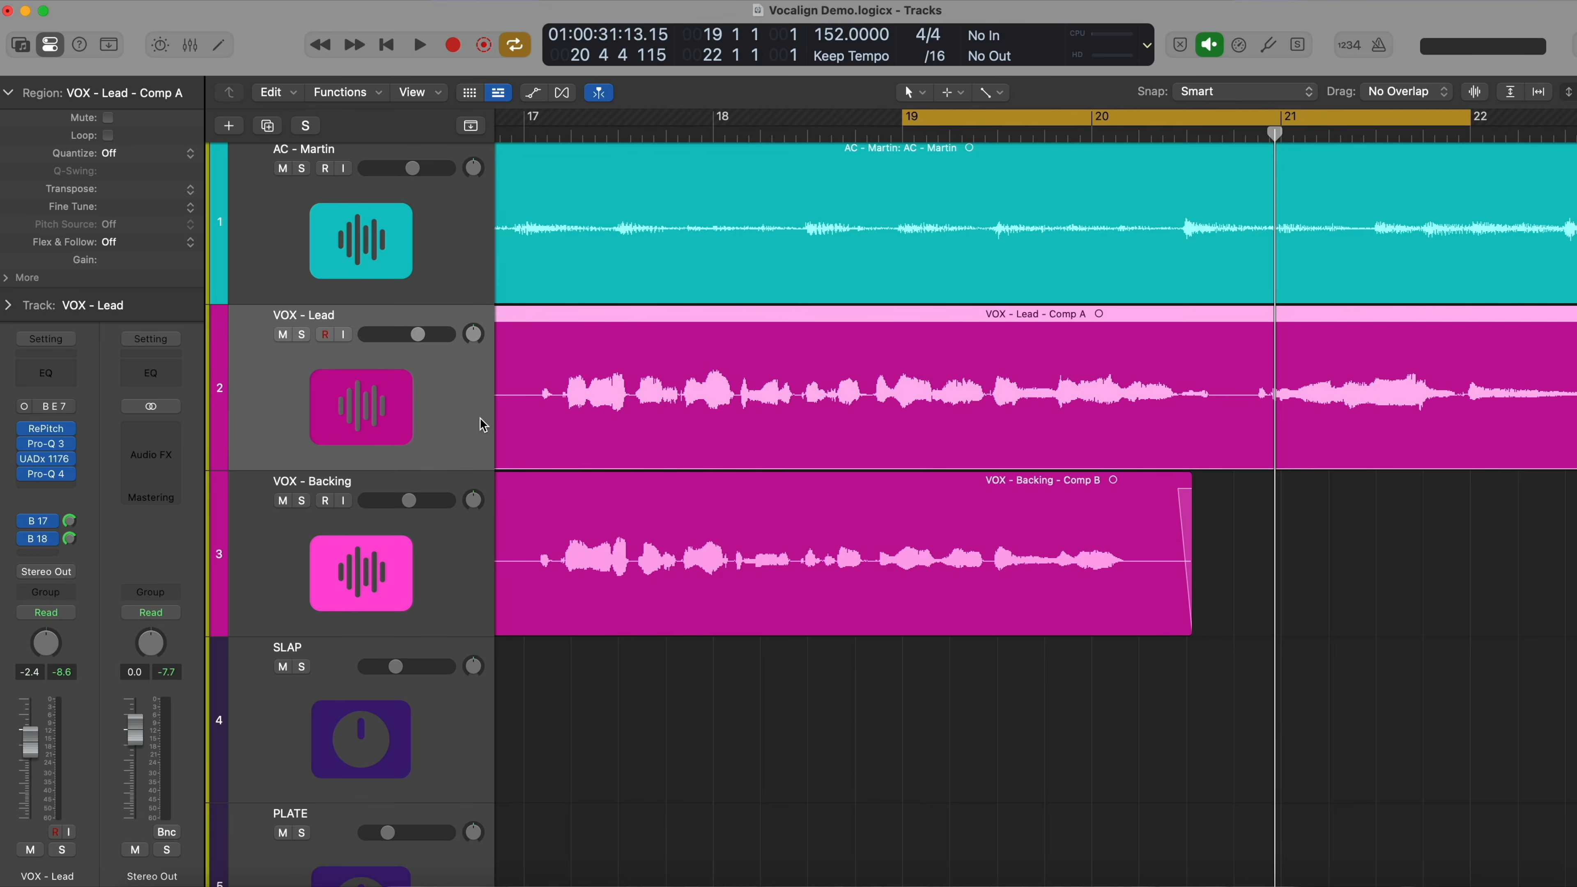
key("super+d")
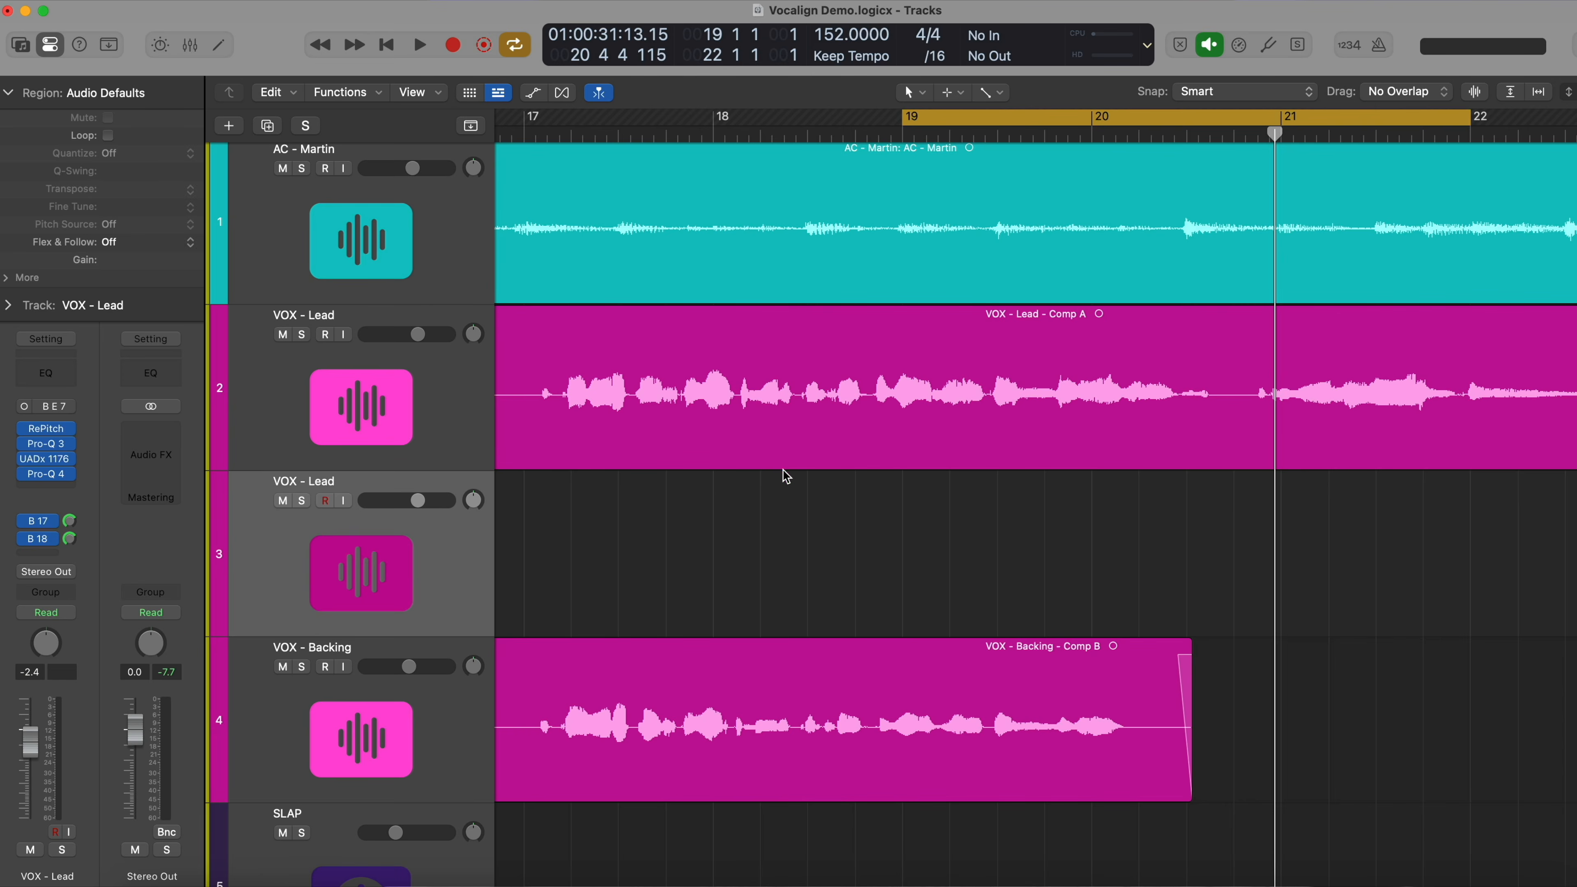
left_click_drag(810, 458, 811, 527)
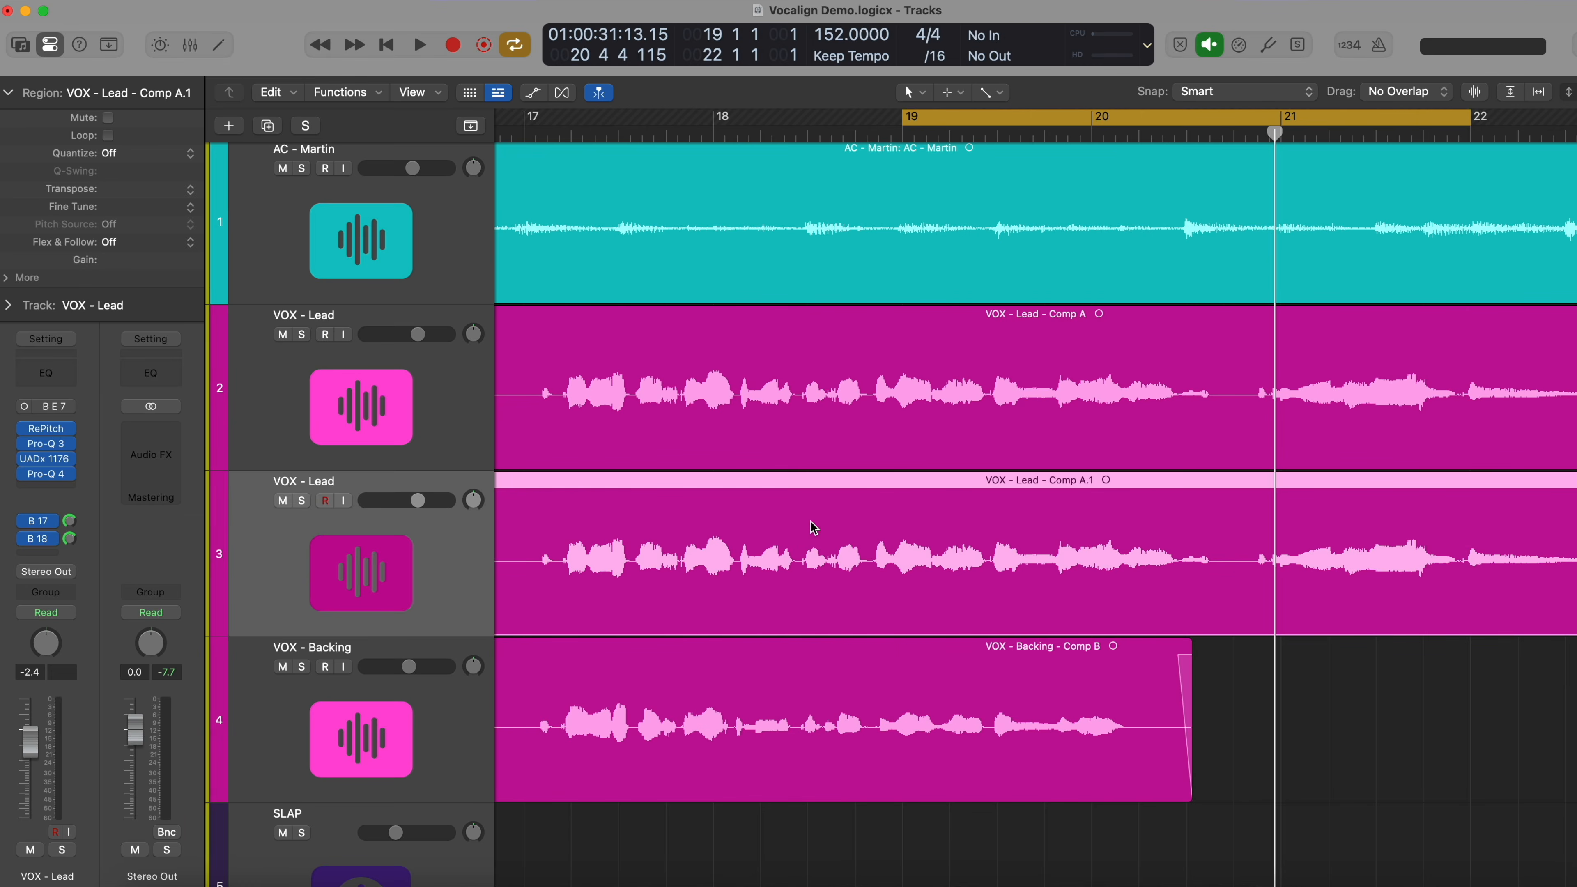
Rename the duplicated lead vocal track as Side-chain lead.
double_click(303, 481)
type("Side-chain lead")
key("Return")
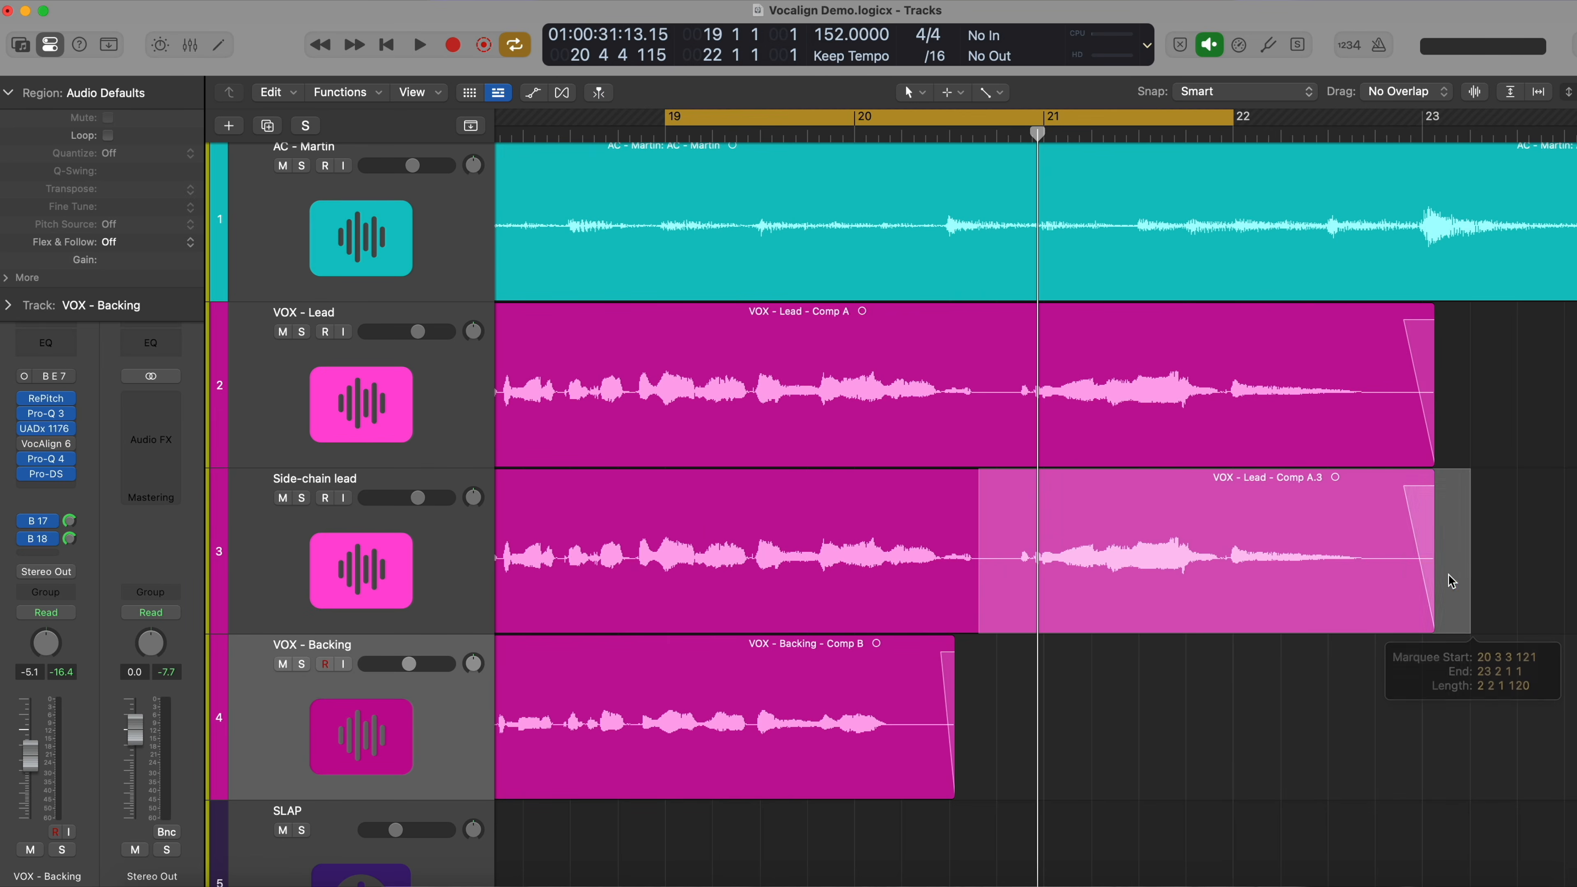
Delete the Side-chain lead audio from 20 3 3 121 onward and trim the region's end back to just past bar 20.
left_click_drag(1464, 571, 1404, 579)
key("Delete")
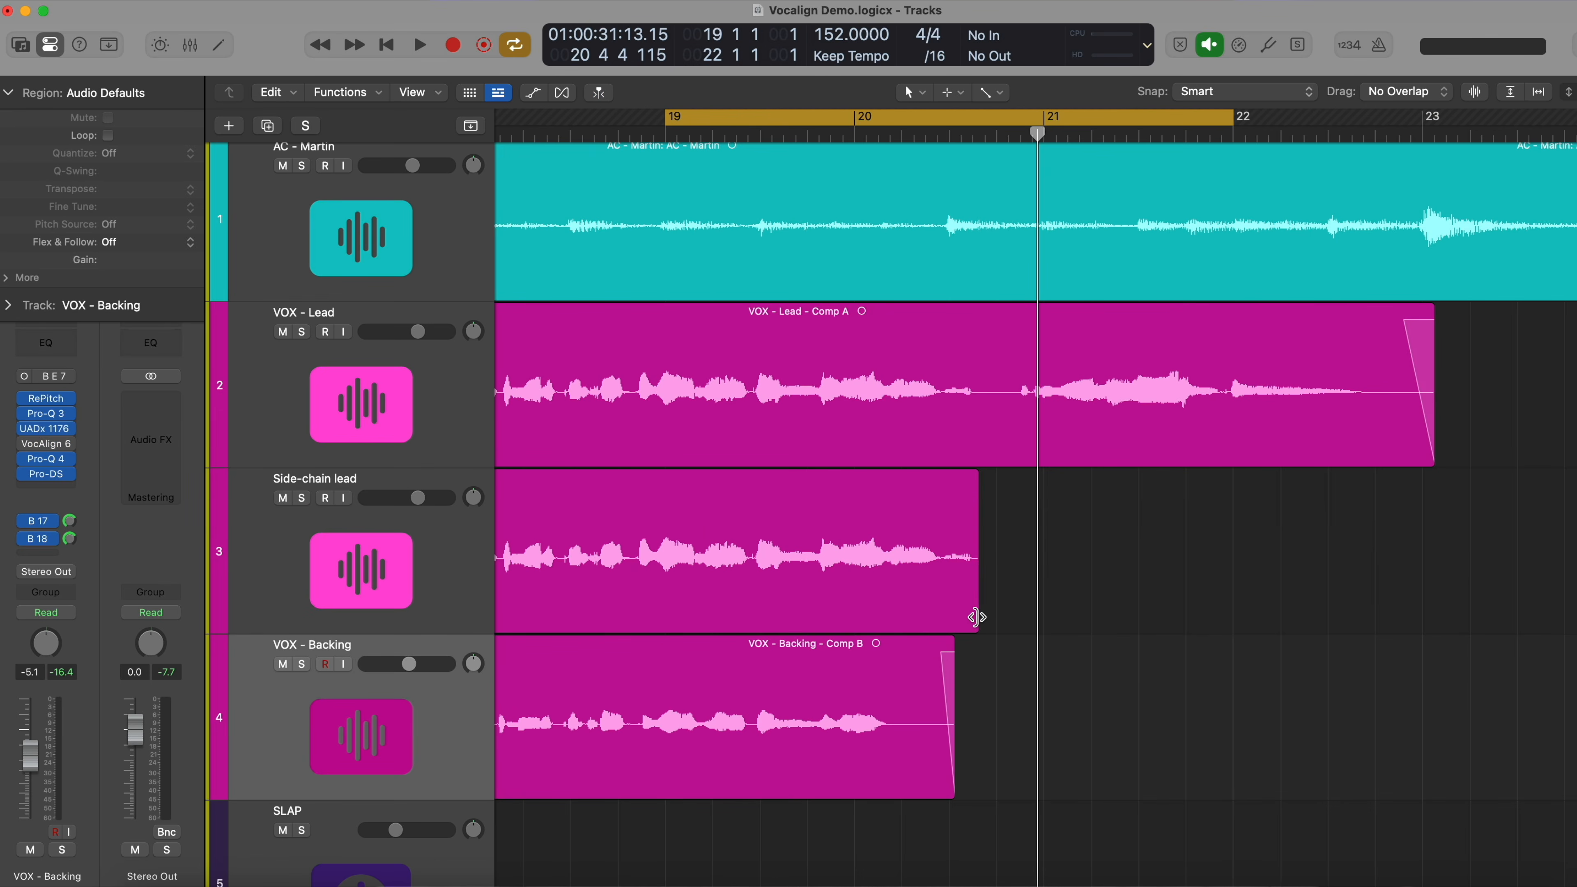
scroll(976, 617, "up", 3)
left_click_drag(976, 617, 837, 618)
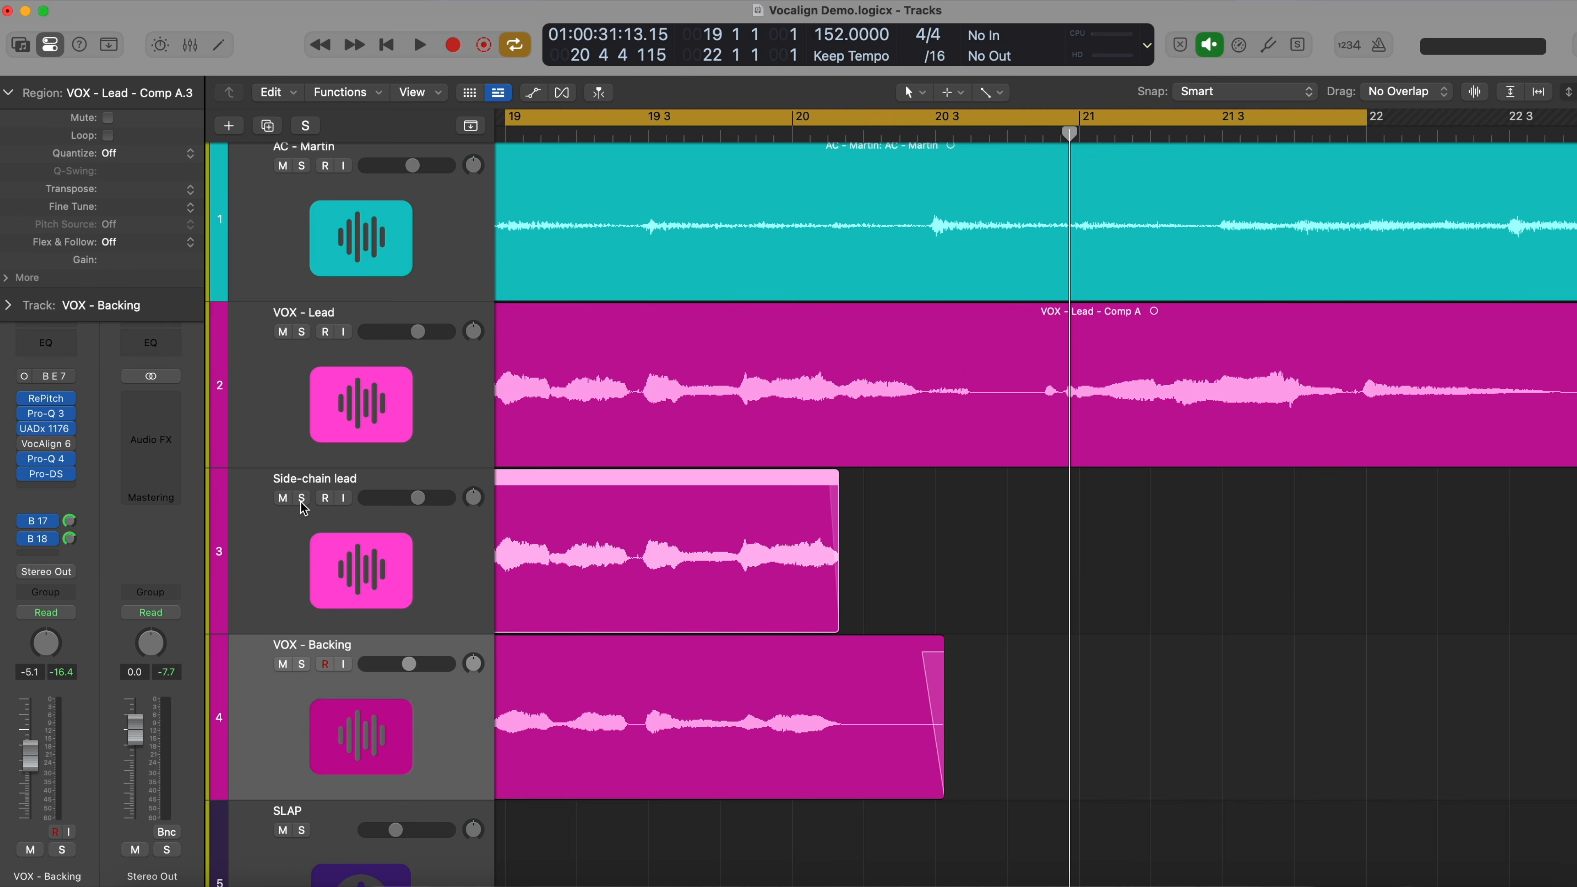
Route the duplicated lead track's output from Stereo Out to Bus 19 in the mixer.
key("x")
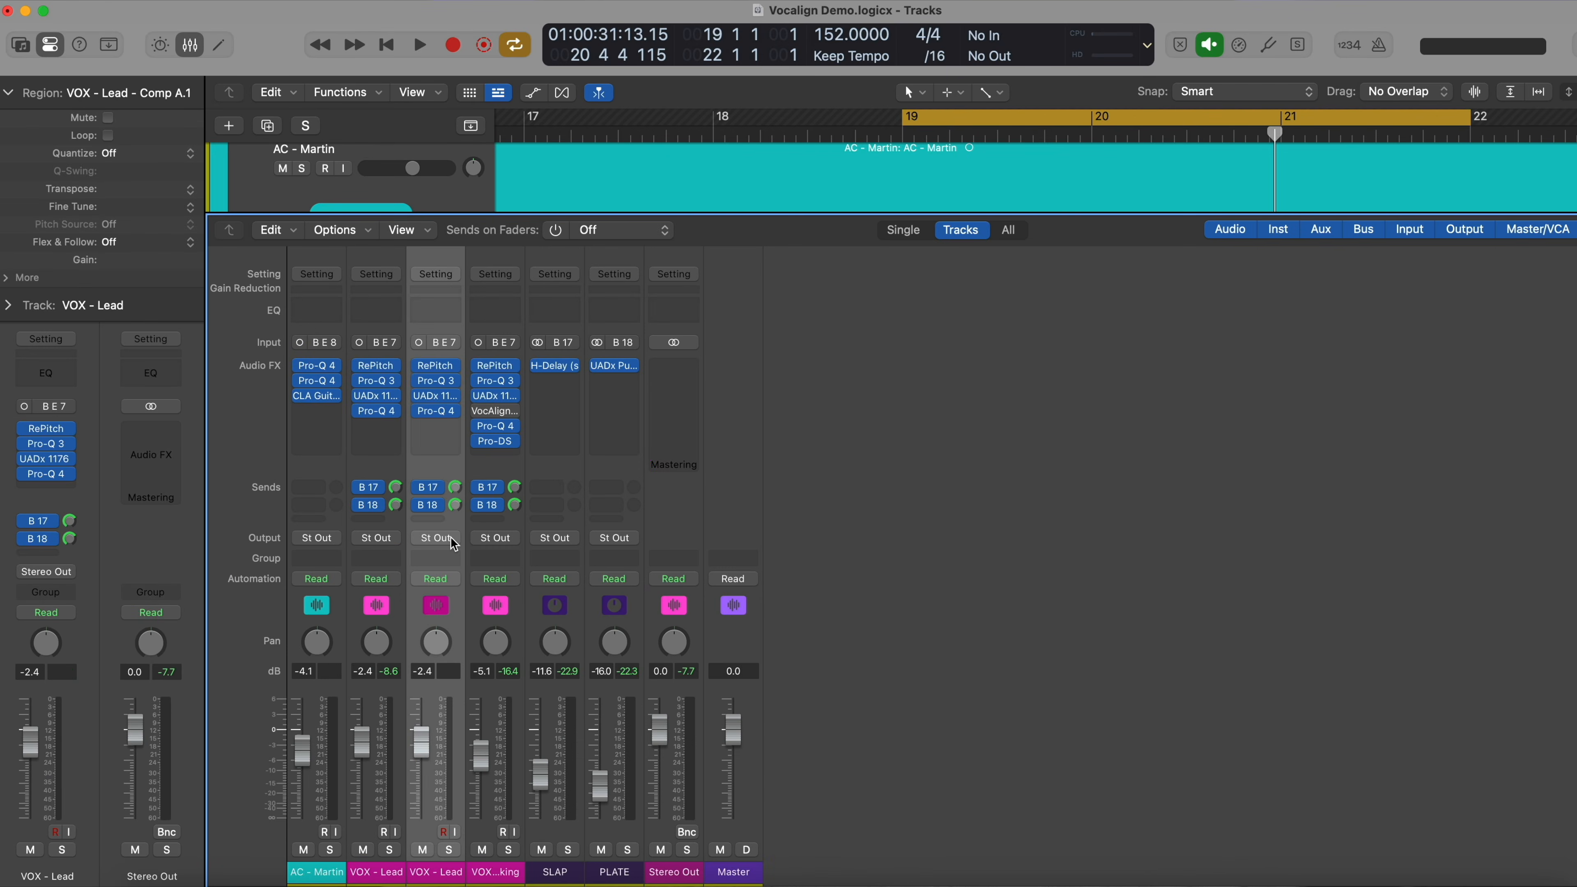
left_click(454, 544)
mouse_move(497, 640)
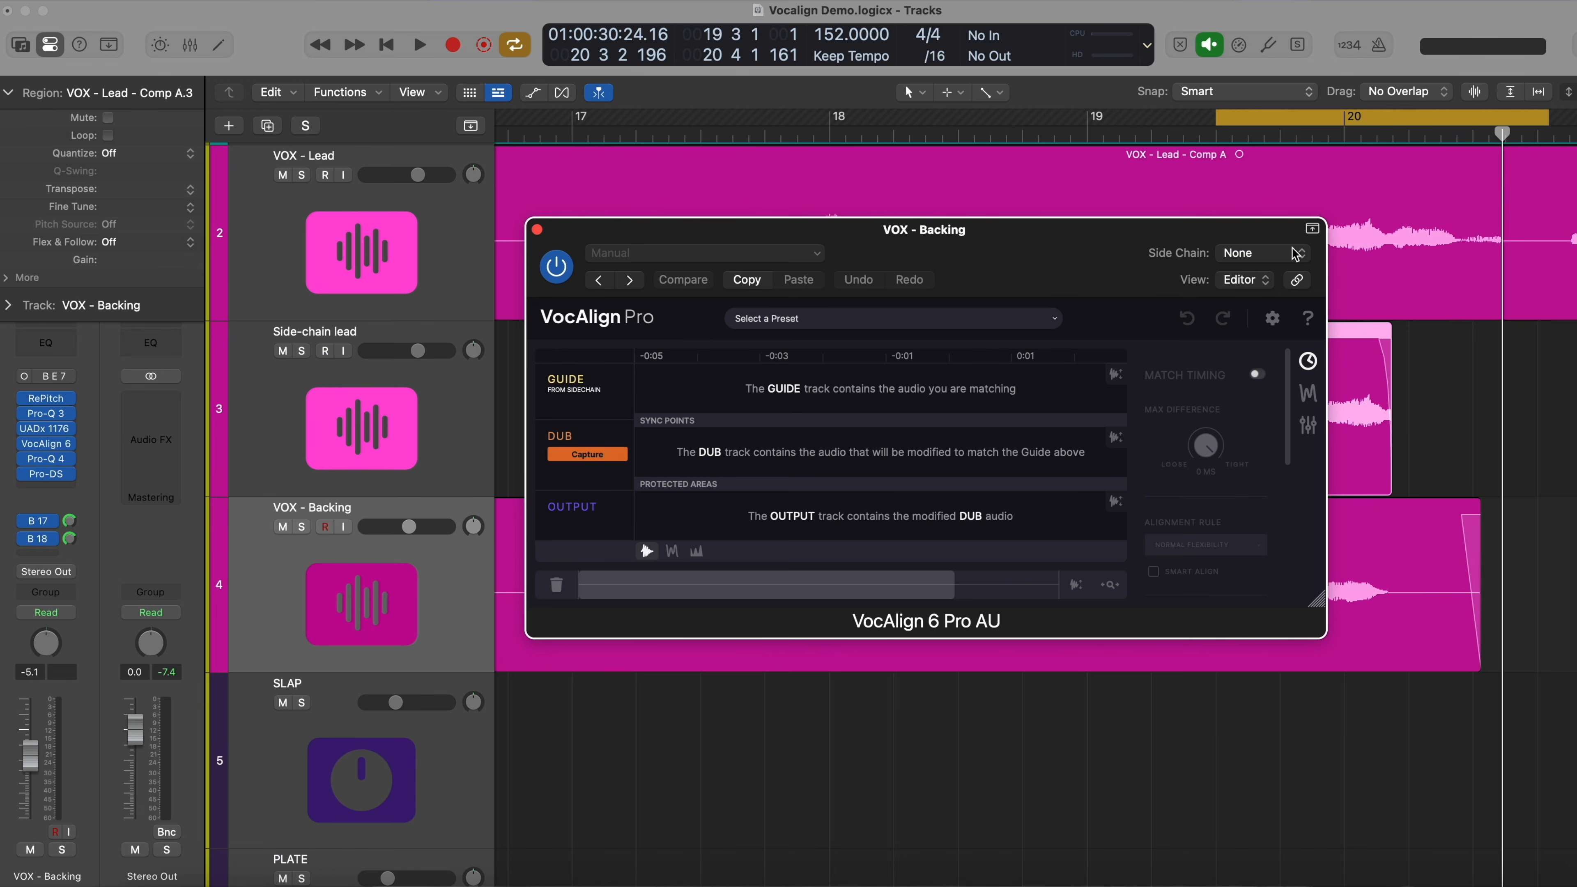
Set the side chain of VocAlign 6 Pro on VOX - Backing to Bus 19 from the Side-chain lead track.
left_click(1292, 256)
mouse_move(1325, 324)
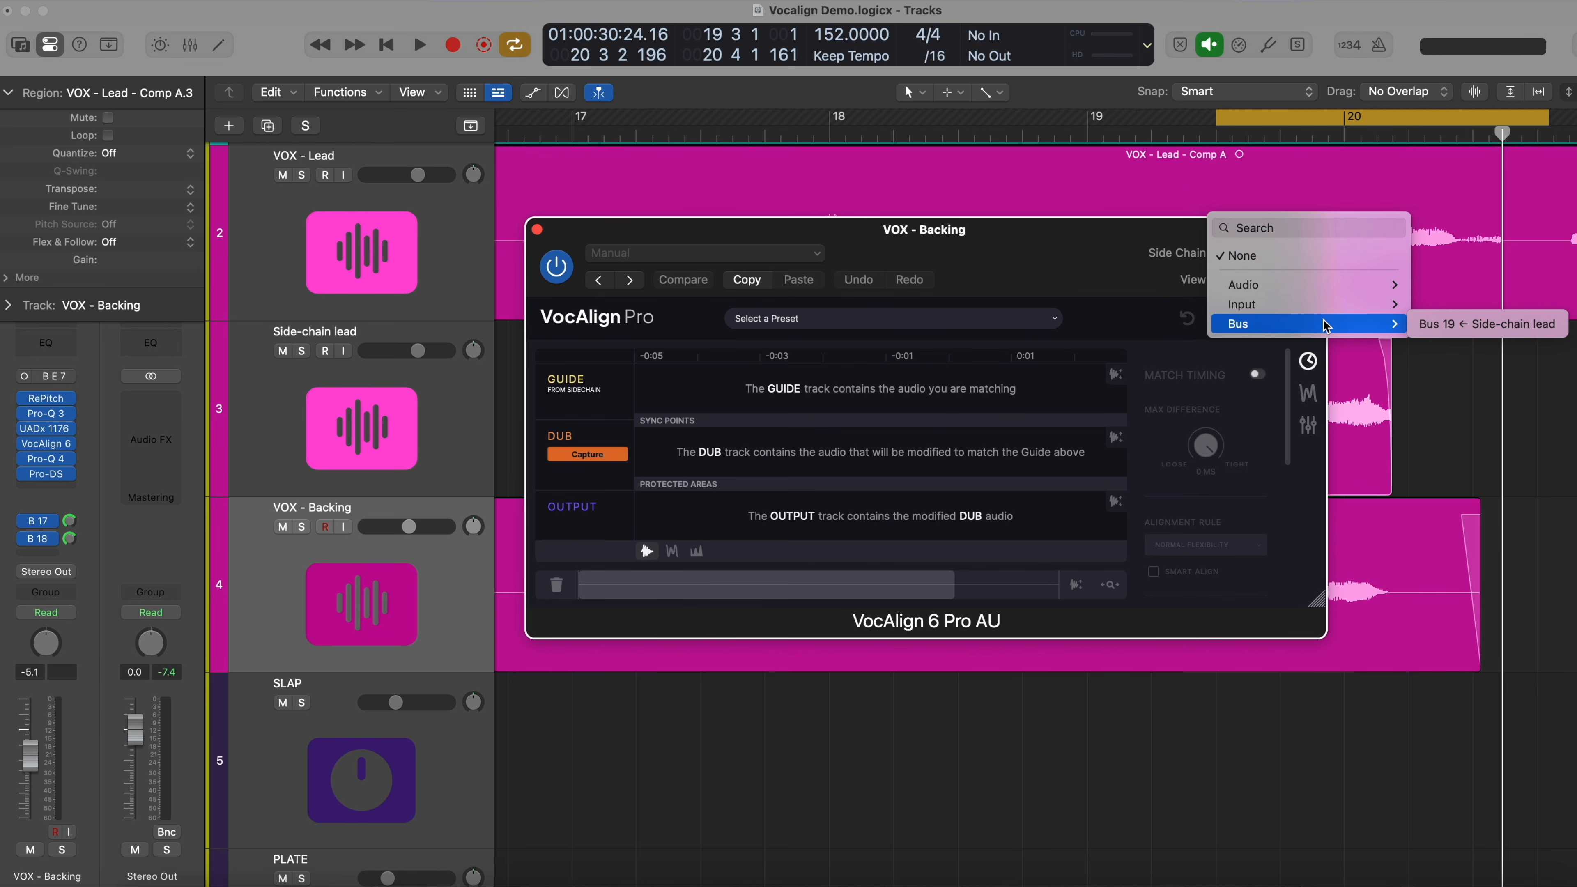
left_click(1457, 326)
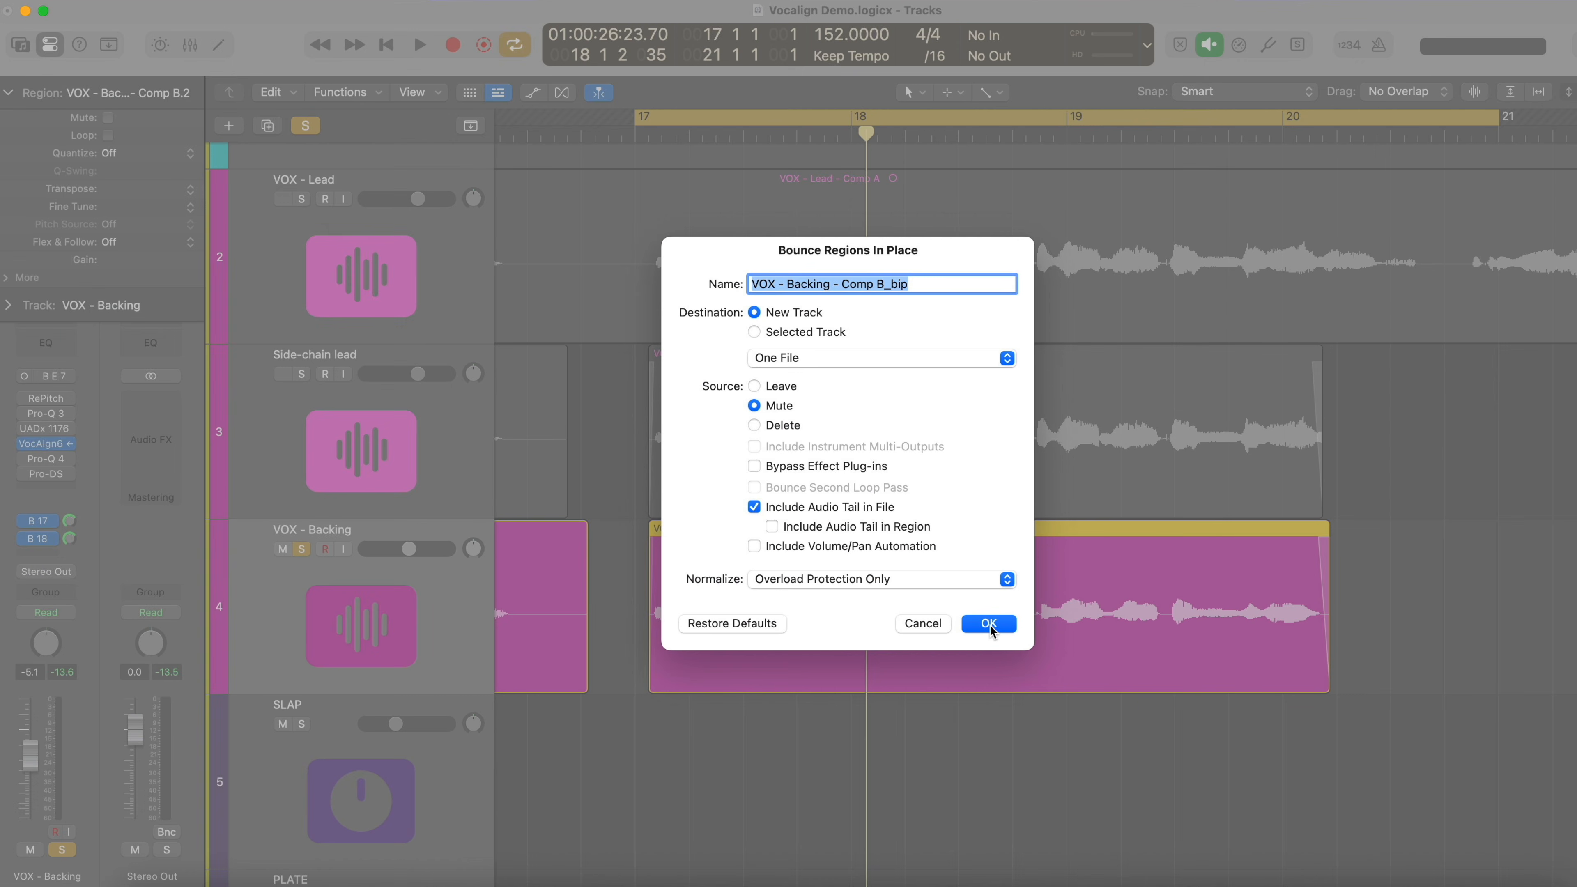
Bounce the VOX - Backing region in place to a new track as one file, with the source muted.
left_click(989, 623)
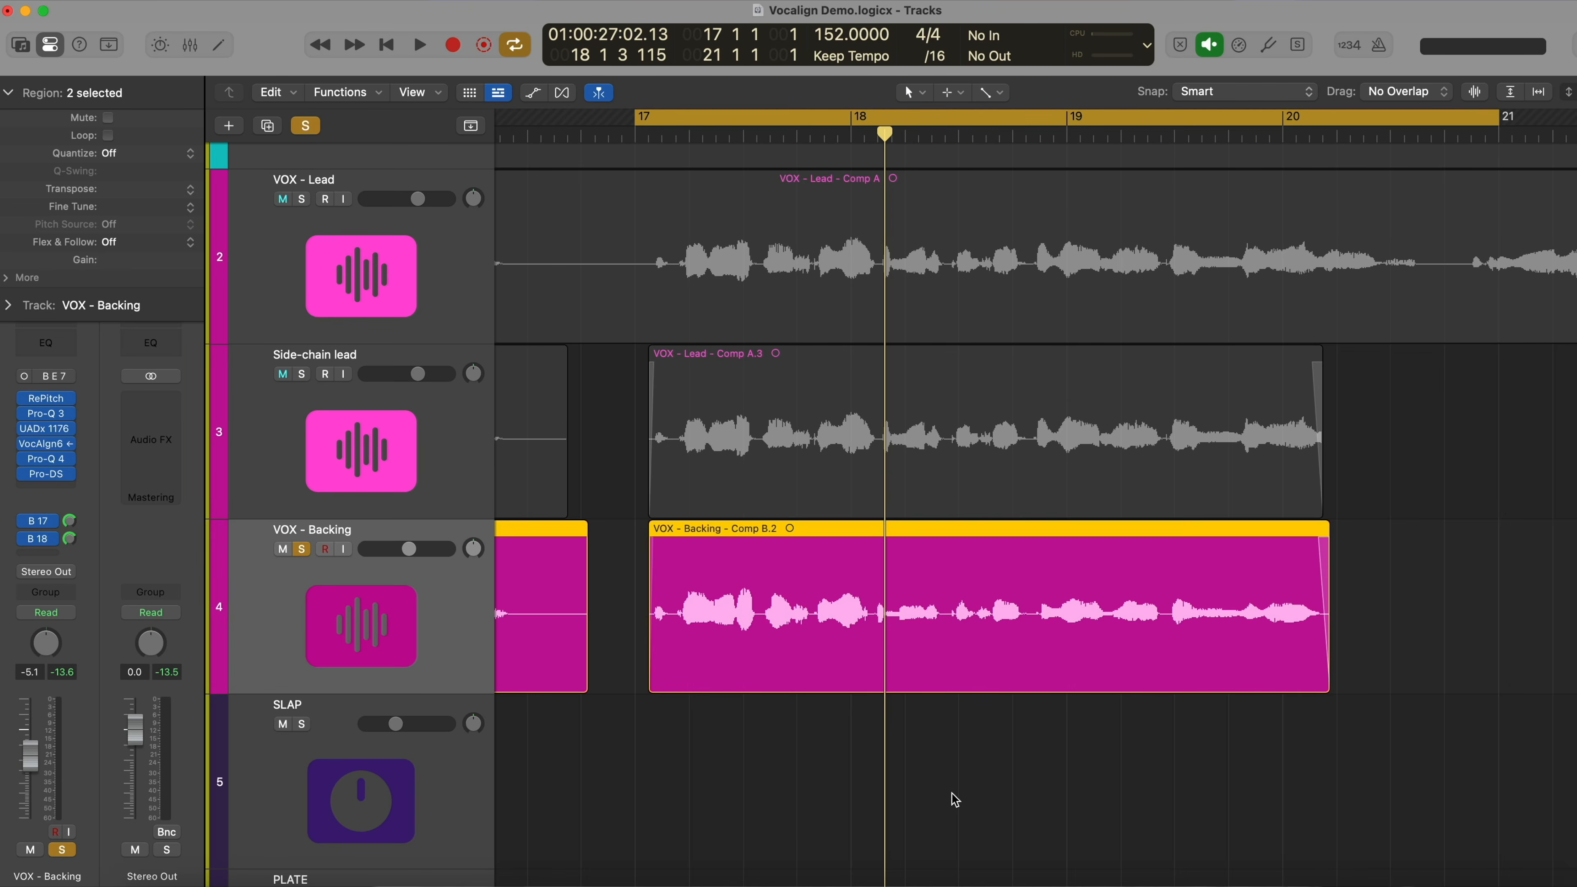
Try to shift the VOX - Backing - Comp B.2 region later, to about the middle of bar 19.
left_click(955, 800)
left_click_drag(800, 621, 1327, 623)
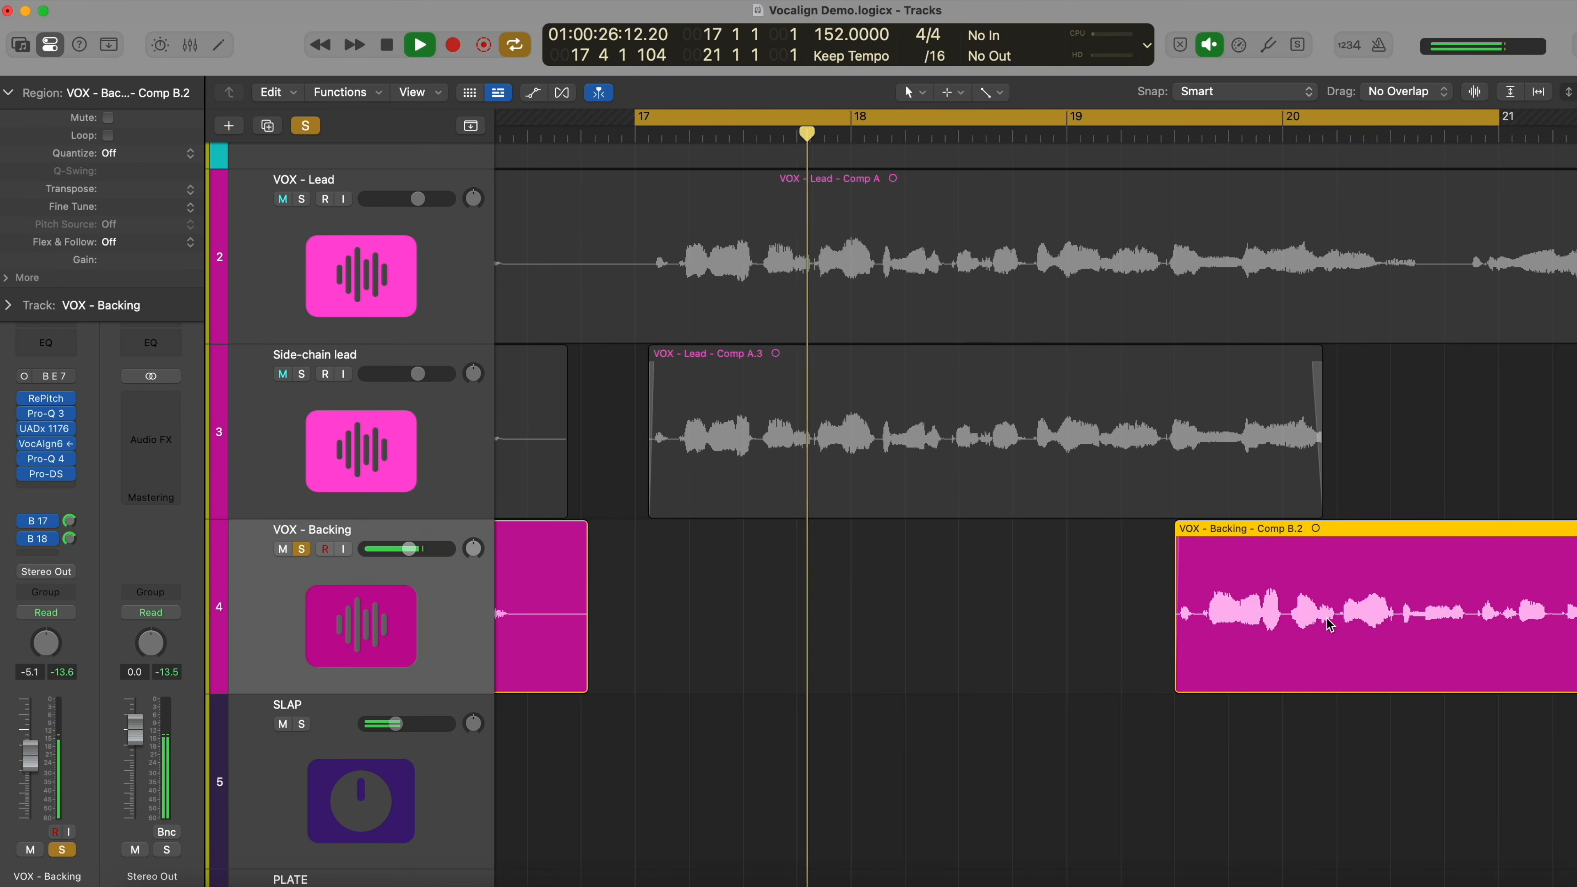
key("Delete")
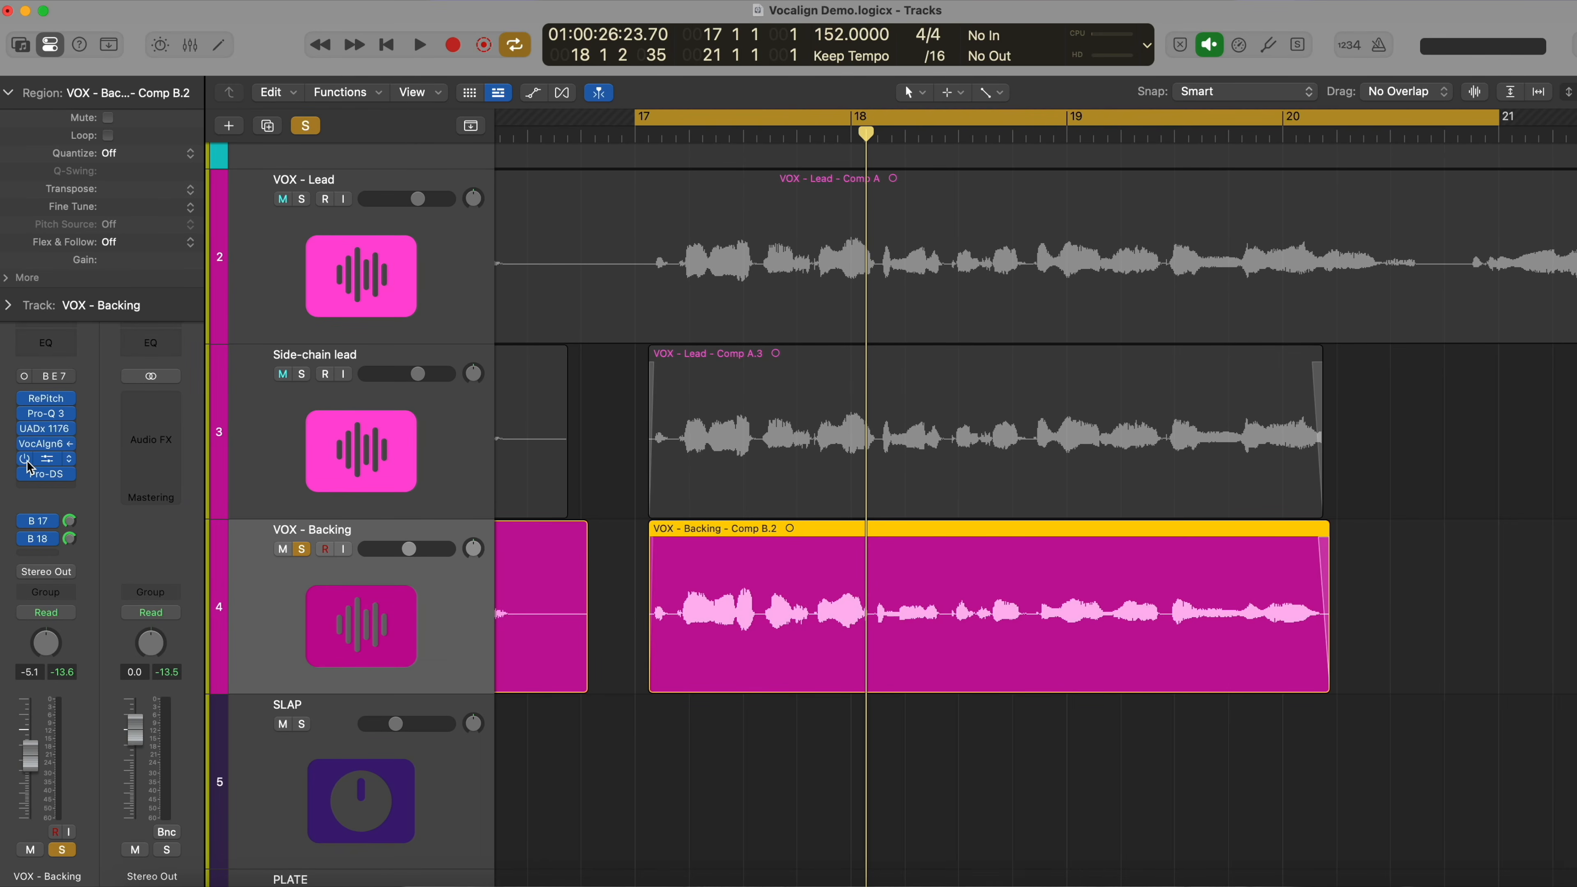
Bypass all VOX - Backing plug-ins except VocAlign and bounce the region in place to a new track, muting the source.
left_click(27, 458)
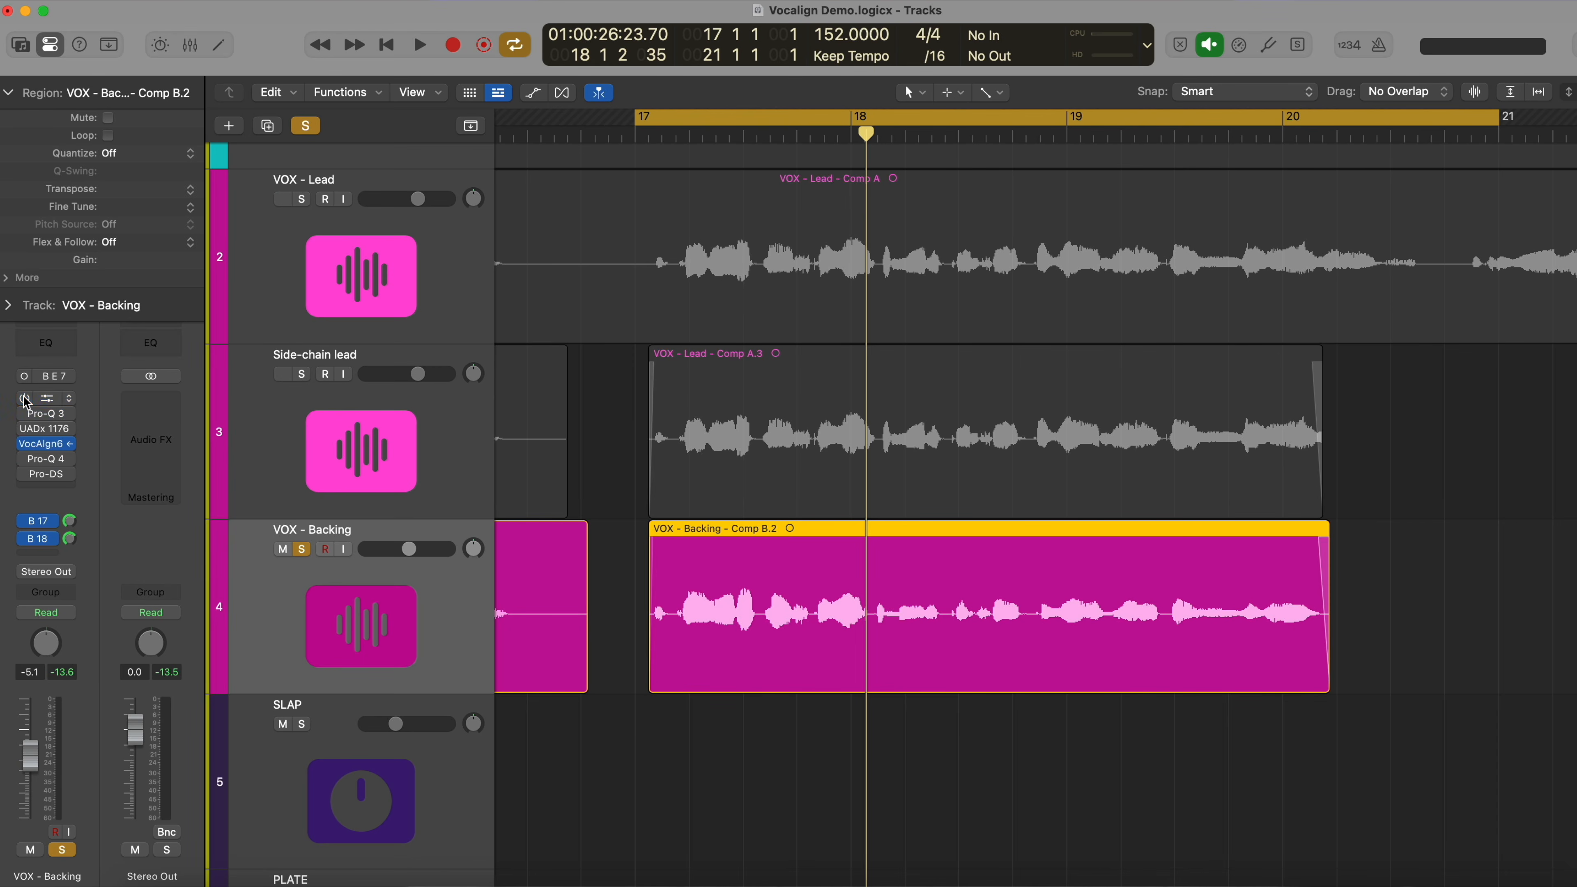
key("ctrl+b")
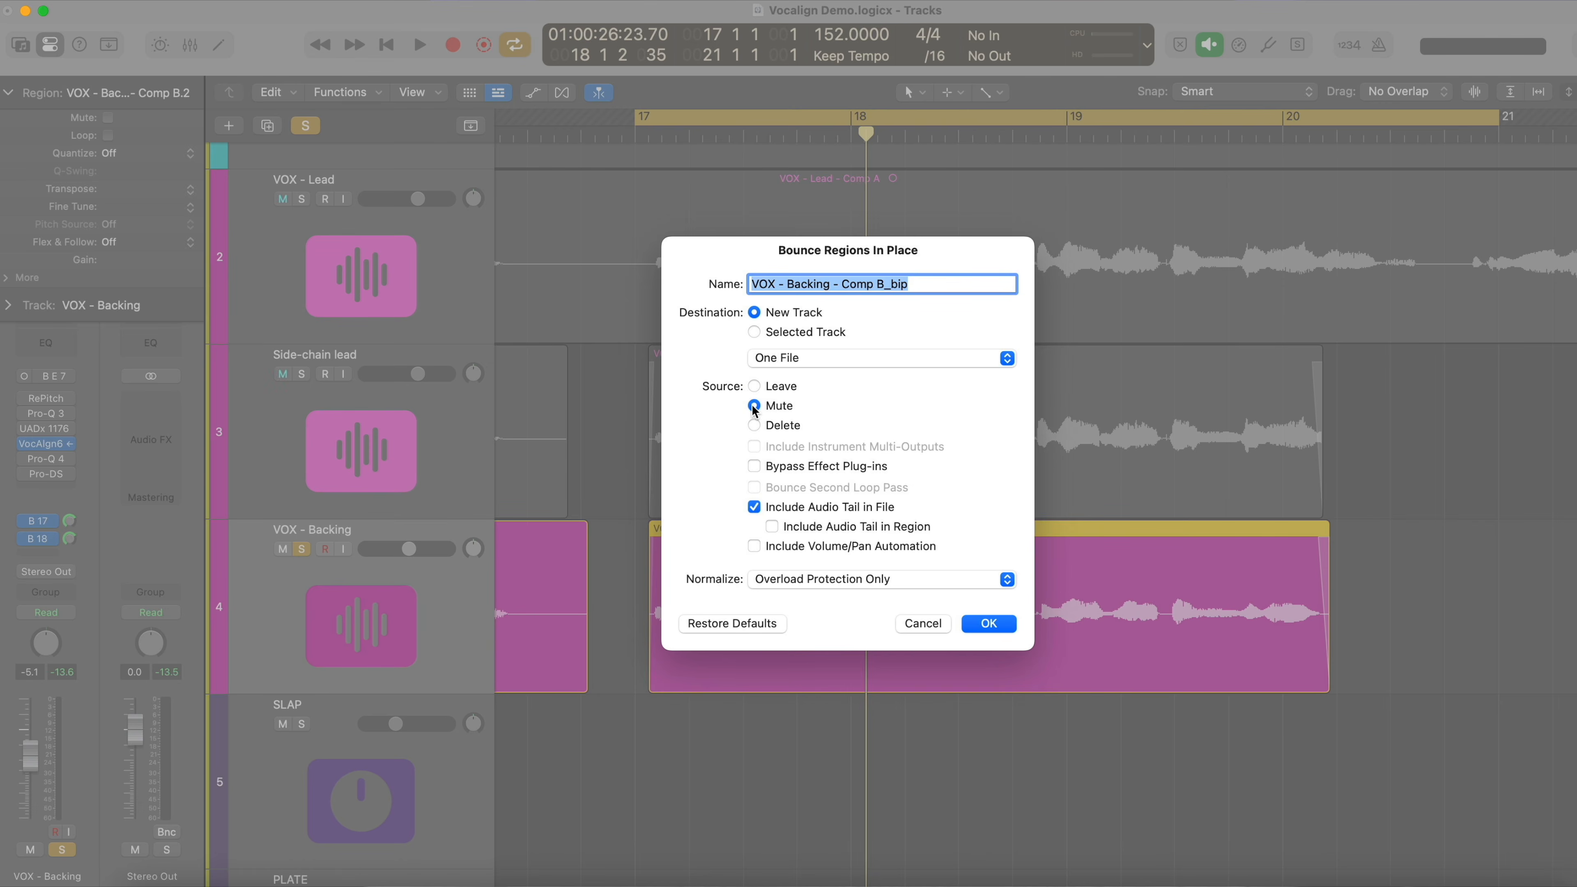
left_click(989, 624)
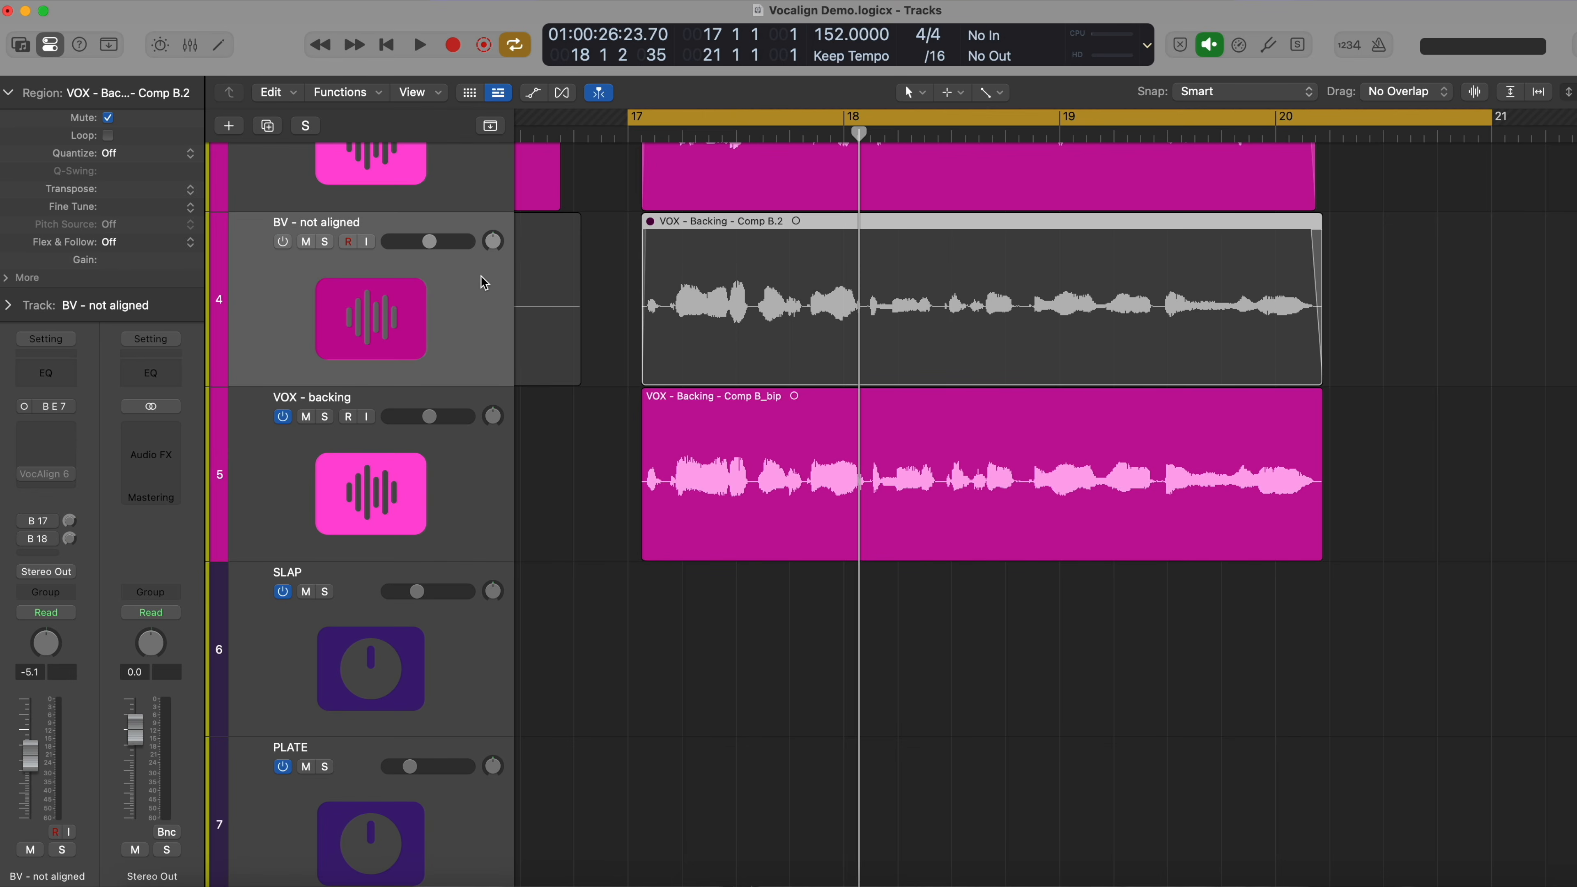
Hide the original BV - not aligned track.
key("ctrl+h")
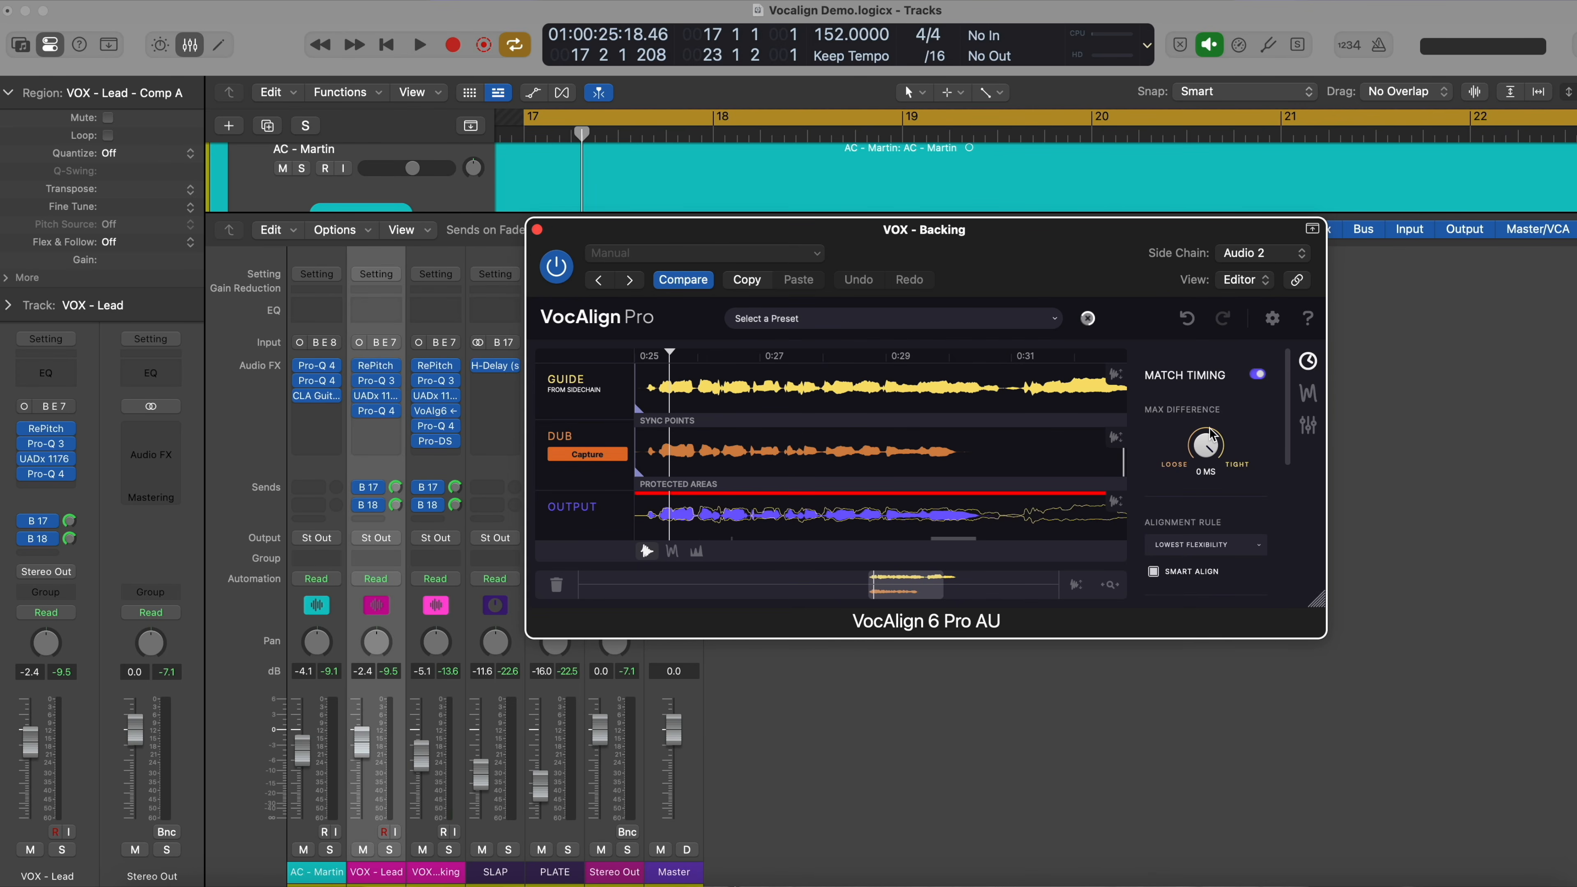
Adjust the Max Difference control under VocAlign's Match Timing settings.
left_click_drag(1200, 450, 1201, 470)
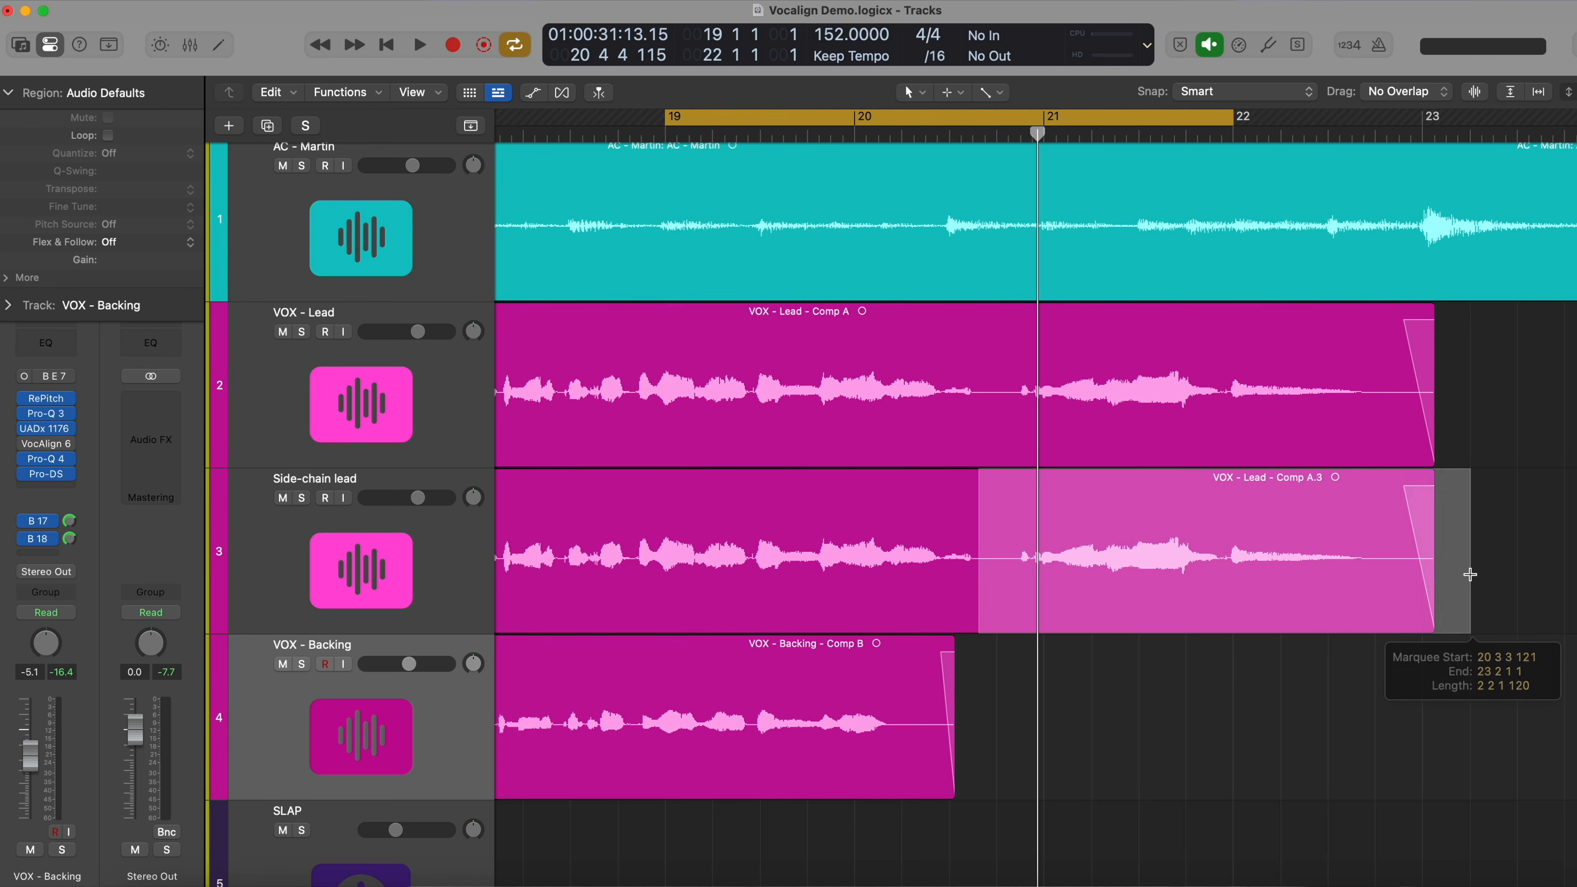
Remove the Side-chain lead section from 20 3 3 121 onward and shorten the remaining region to end just past bar 20.
left_click_drag(1461, 570, 1394, 581)
key("Delete")
scroll(978, 618, "up", 5)
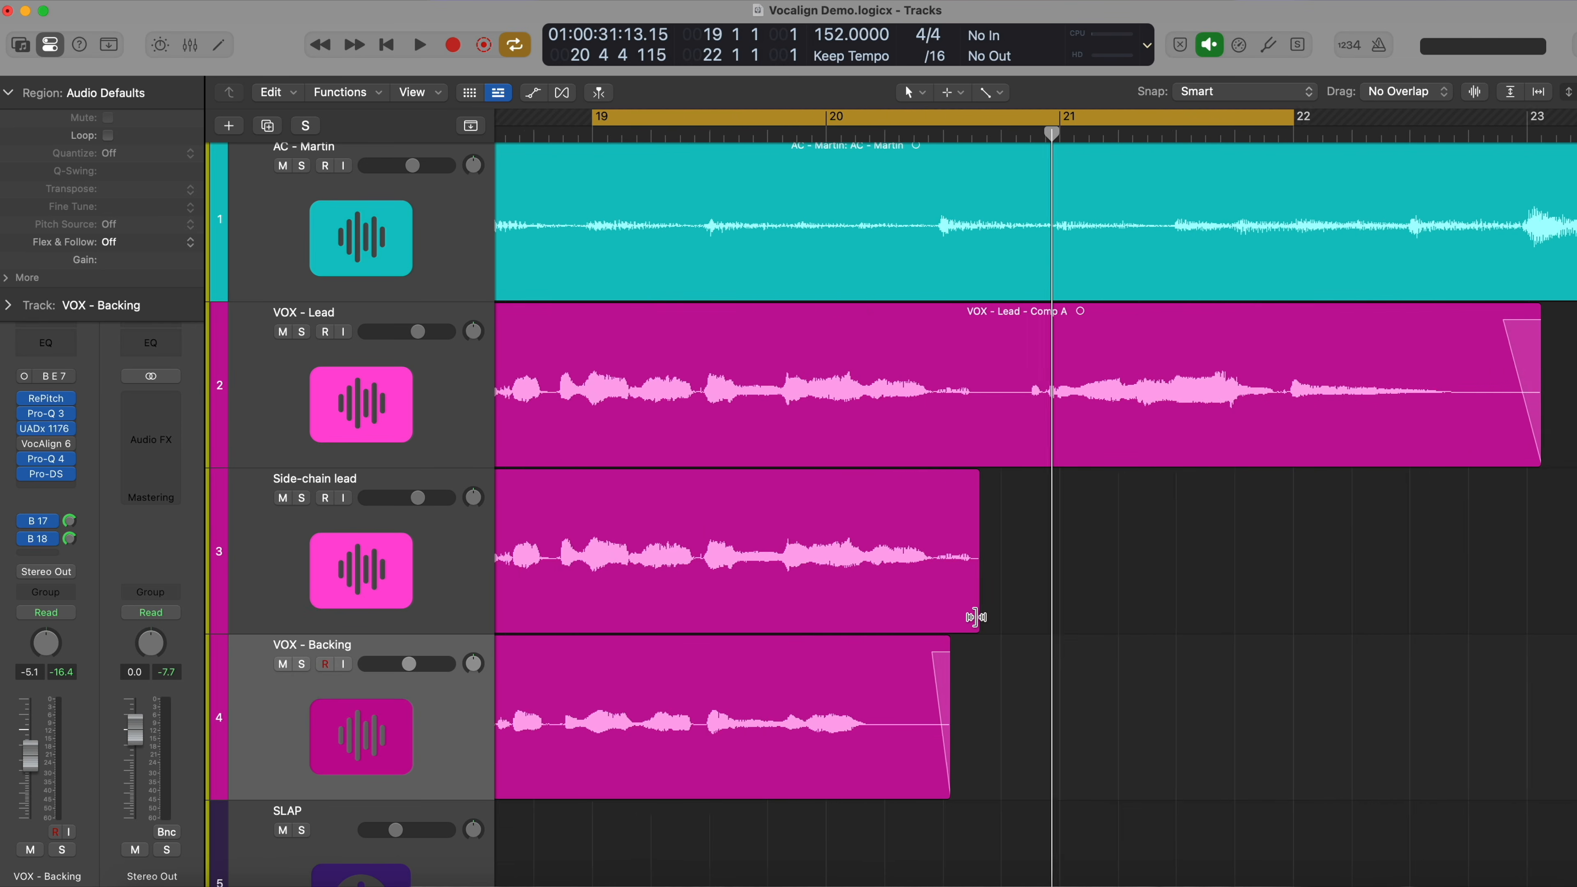
left_click_drag(978, 616, 838, 616)
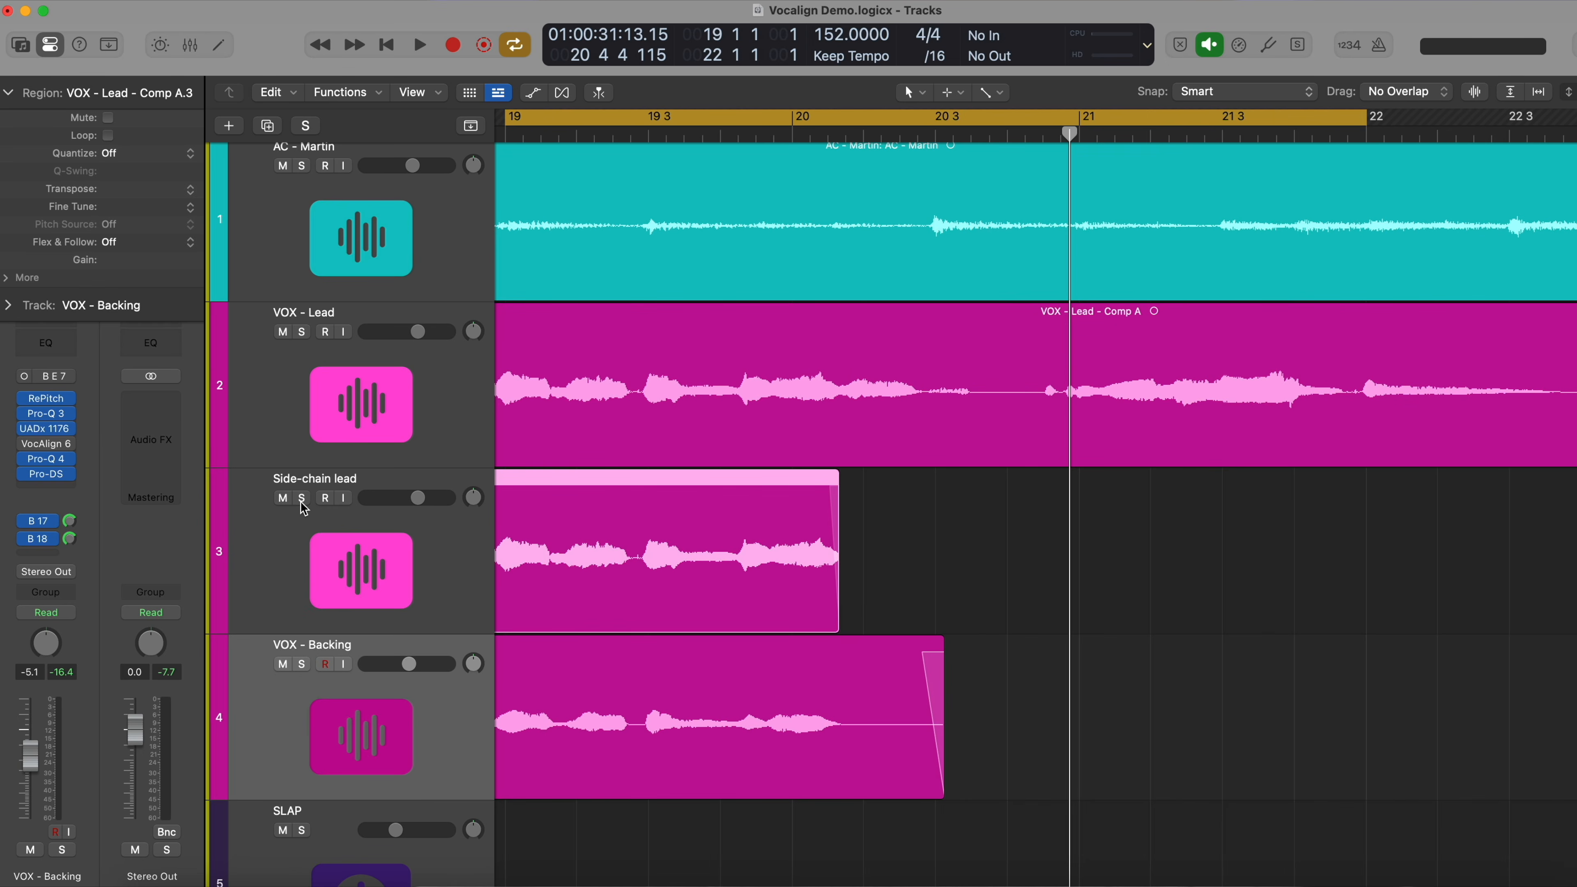
Send the duplicated lead track's output to Bus 19 instead of Stereo Out.
key("x")
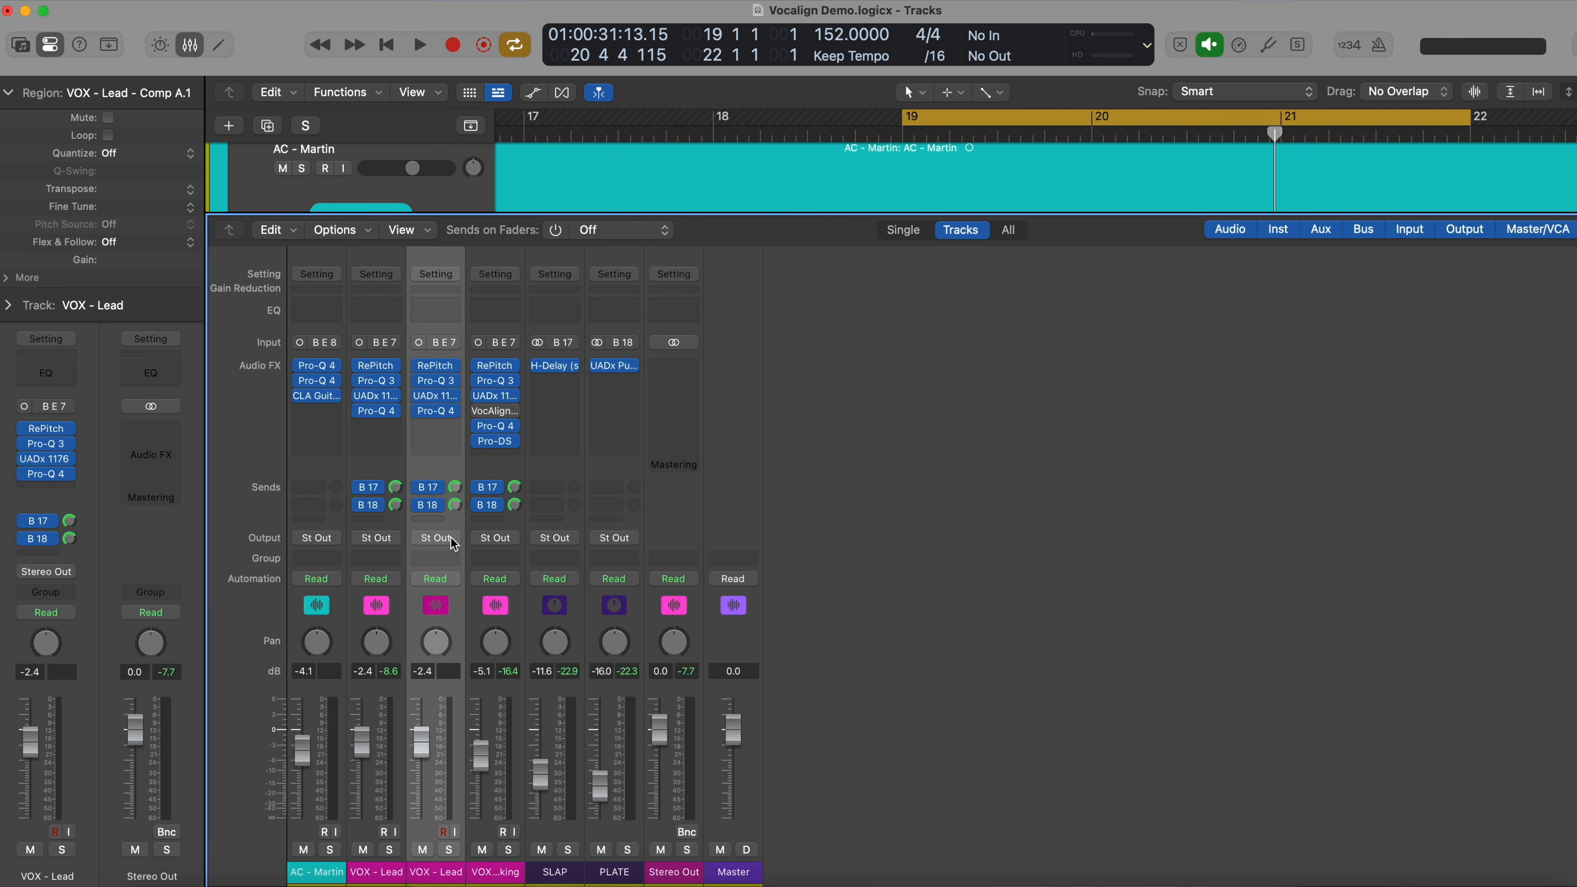
left_click(452, 542)
mouse_move(496, 640)
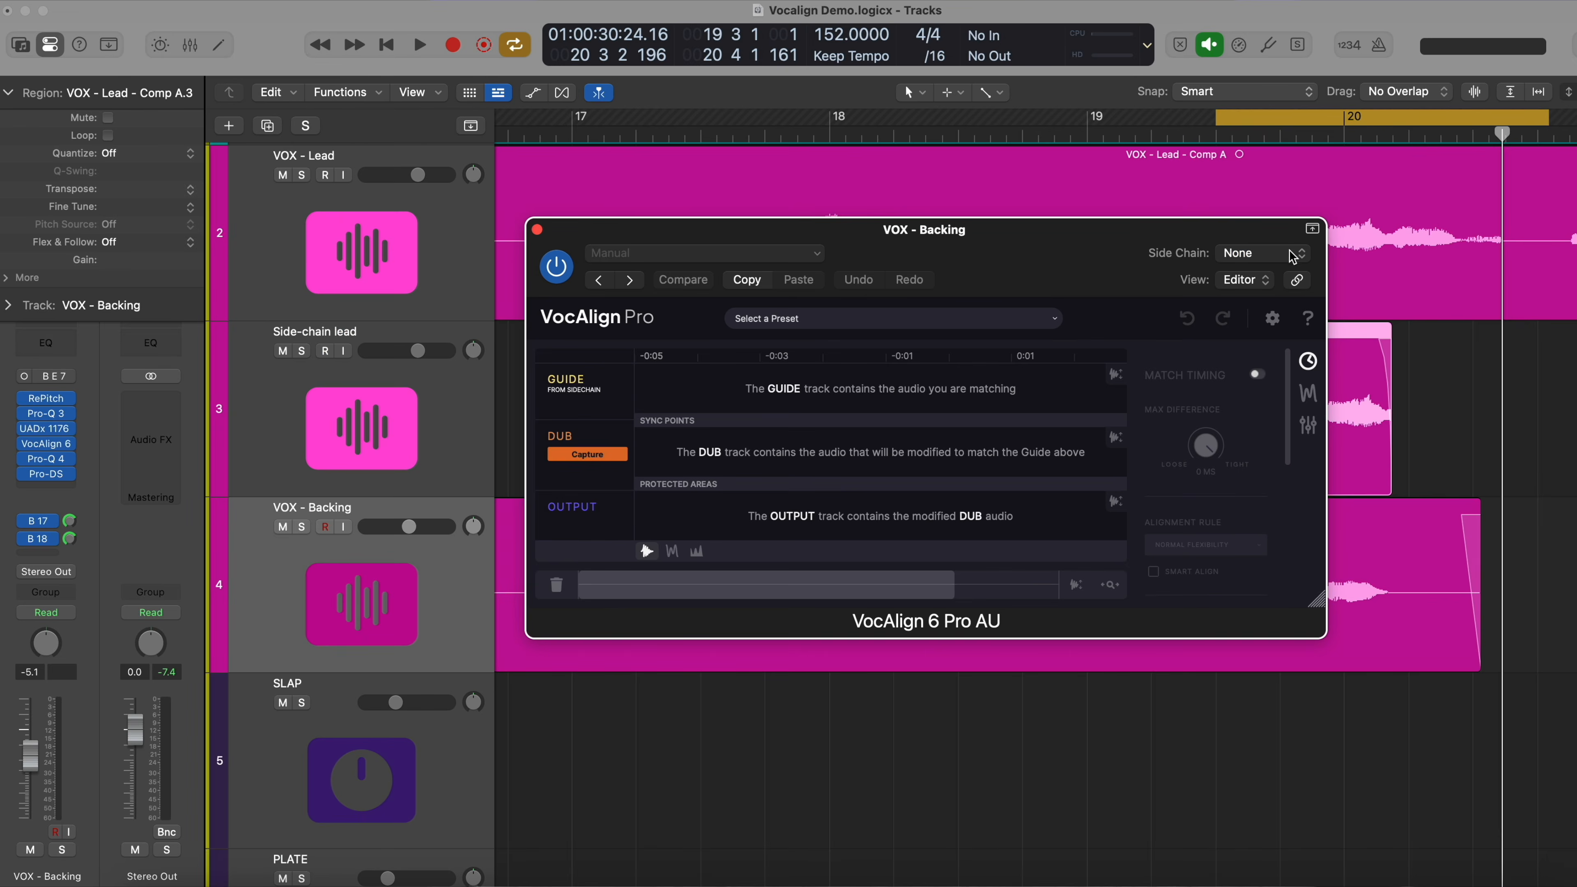
Choose Bus 19 from Side-chain lead as the side-chain source for VocAlign 6 Pro on VOX - Backing.
left_click(1291, 256)
mouse_move(1366, 323)
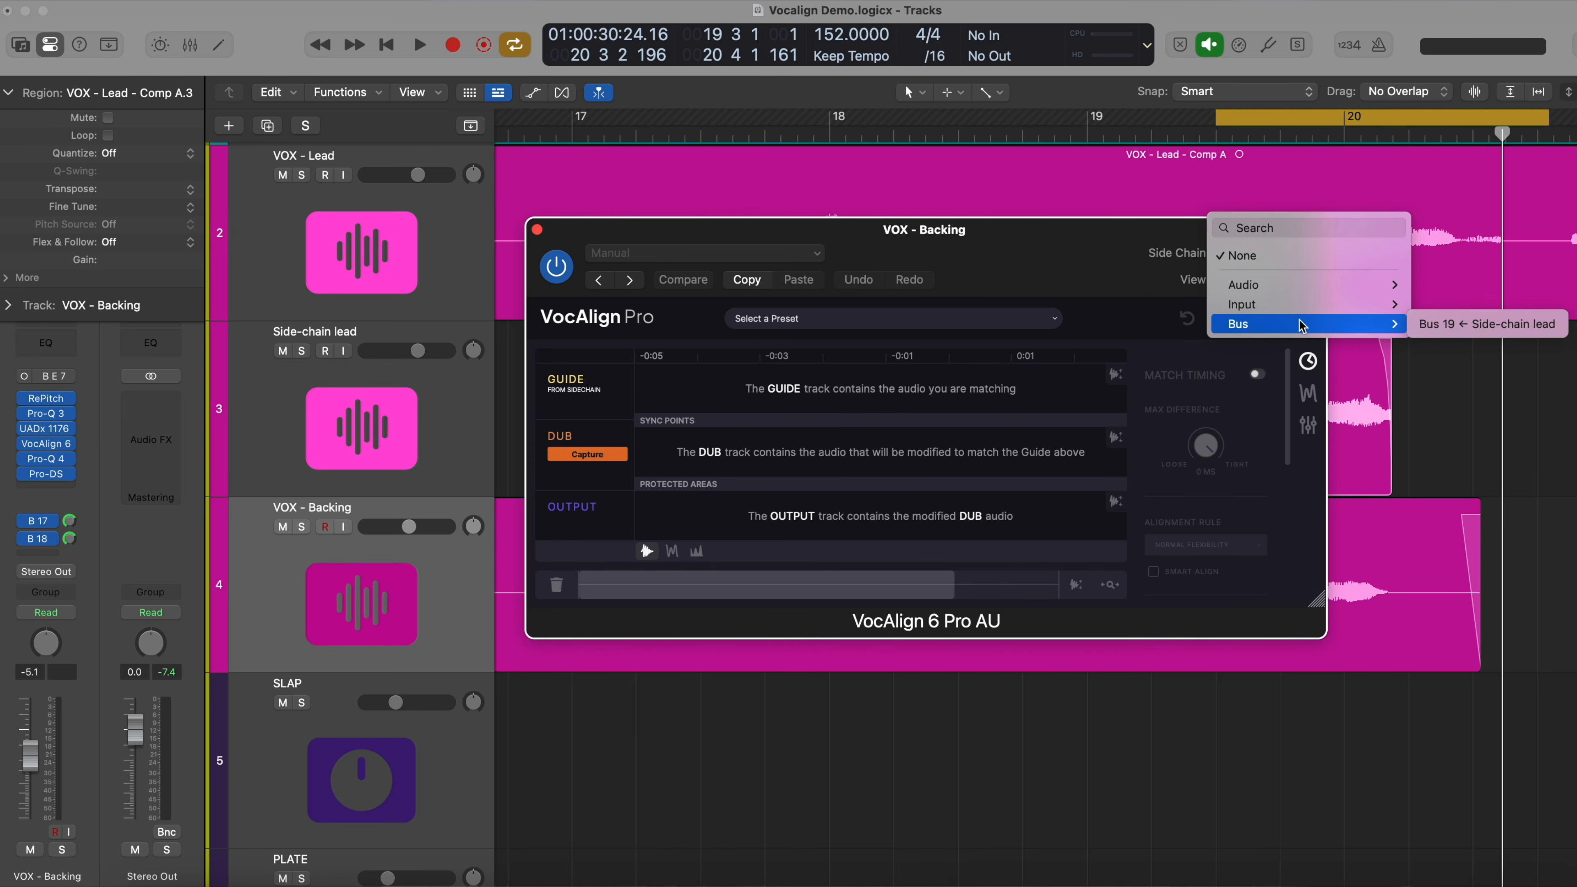
left_click(1456, 324)
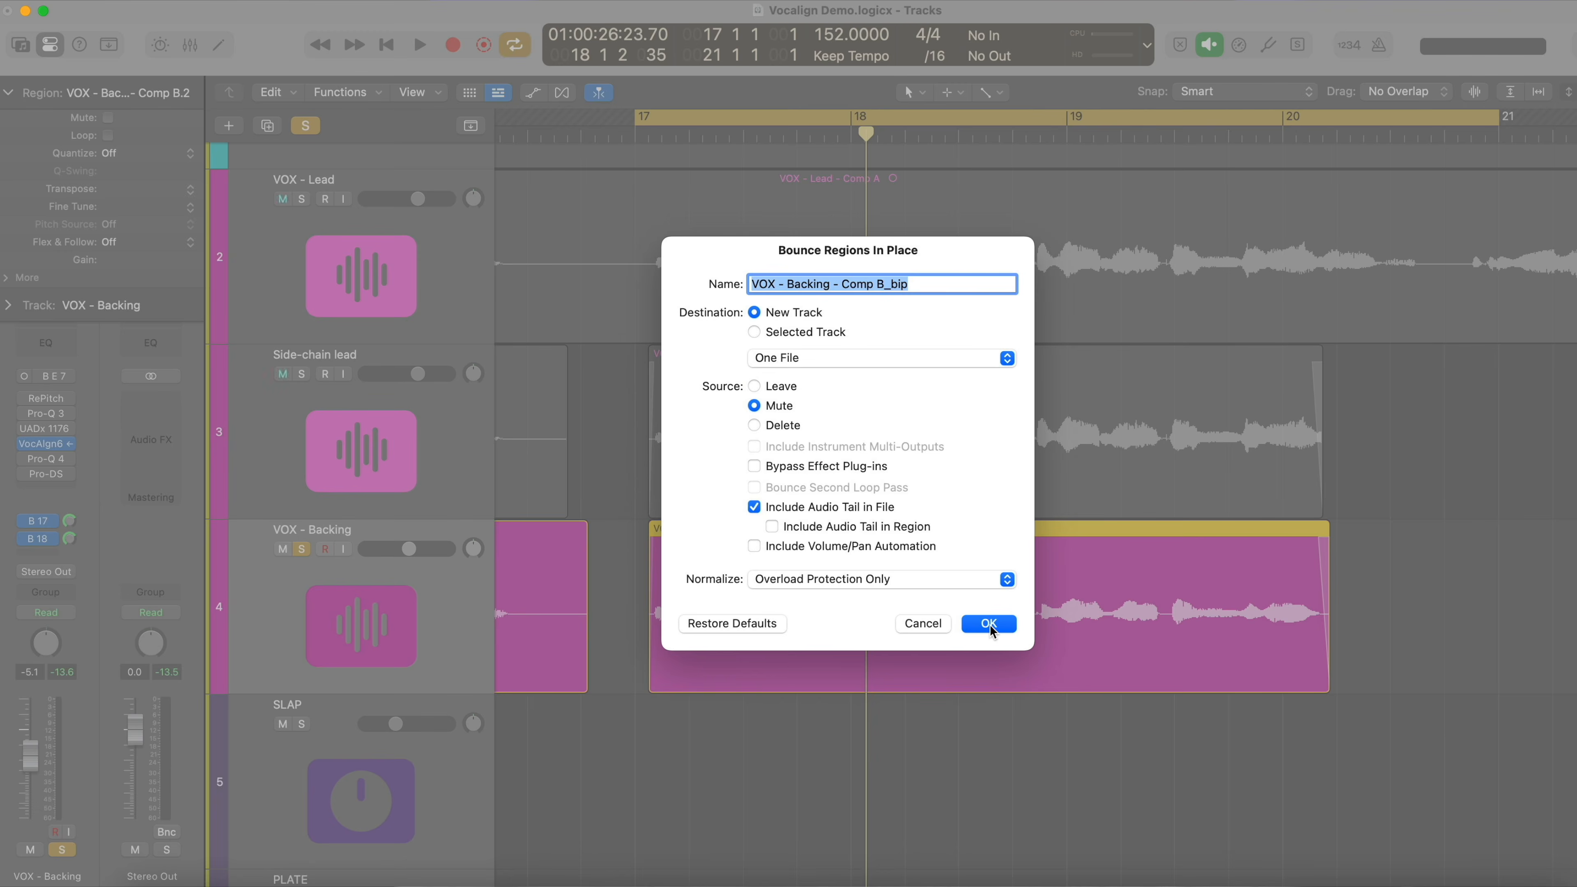
Bounce the aligned VOX - Backing region in place as VOX - Backing - Comp B_bip on a new track, muting the source.
left_click(989, 625)
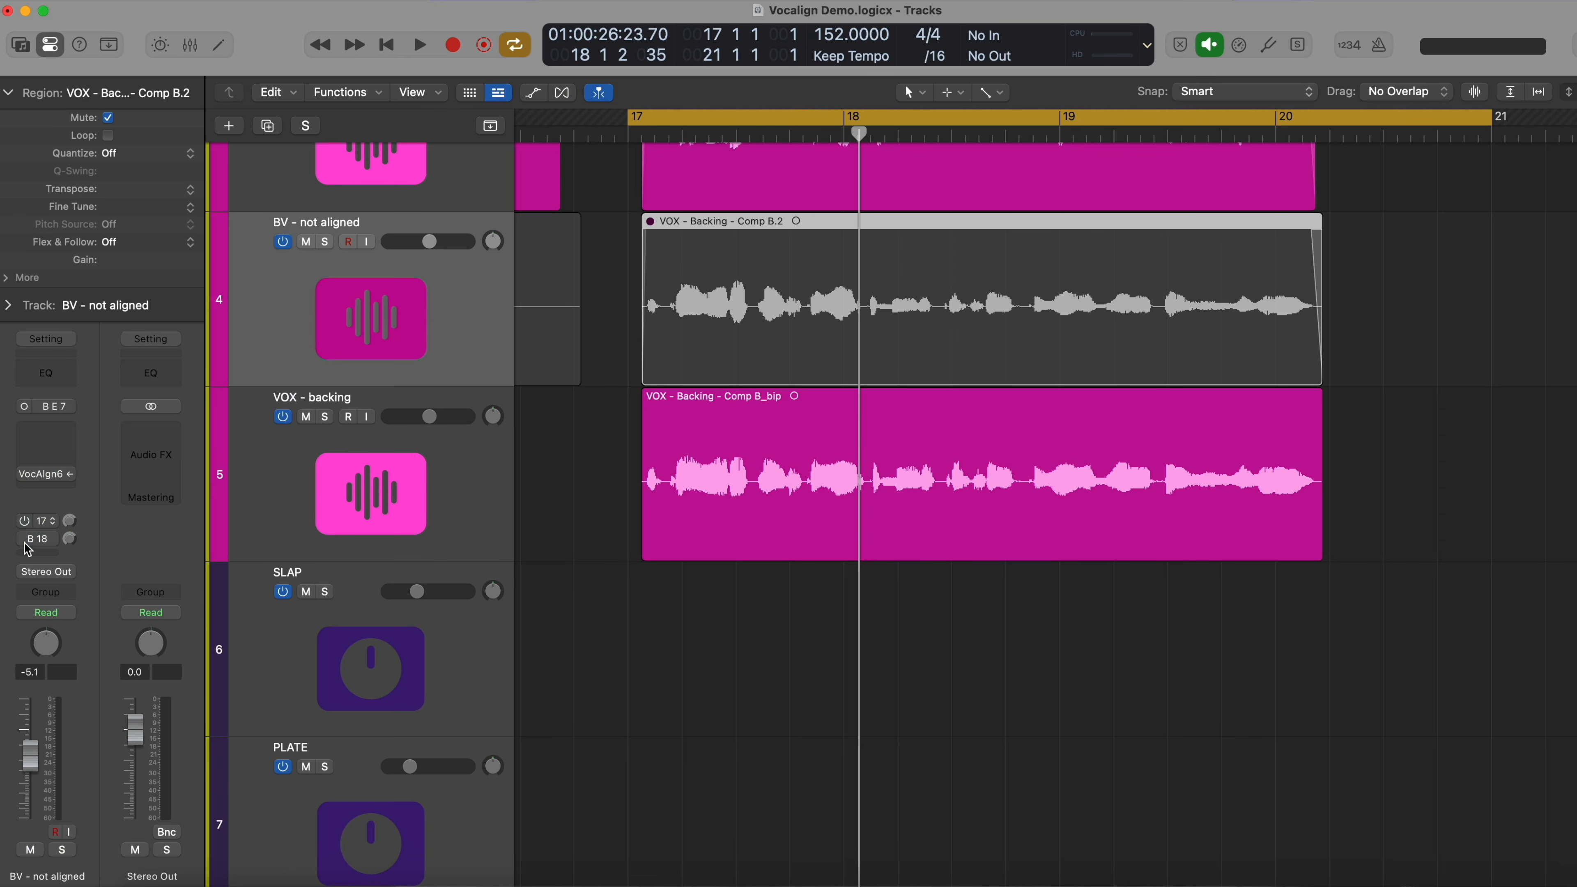